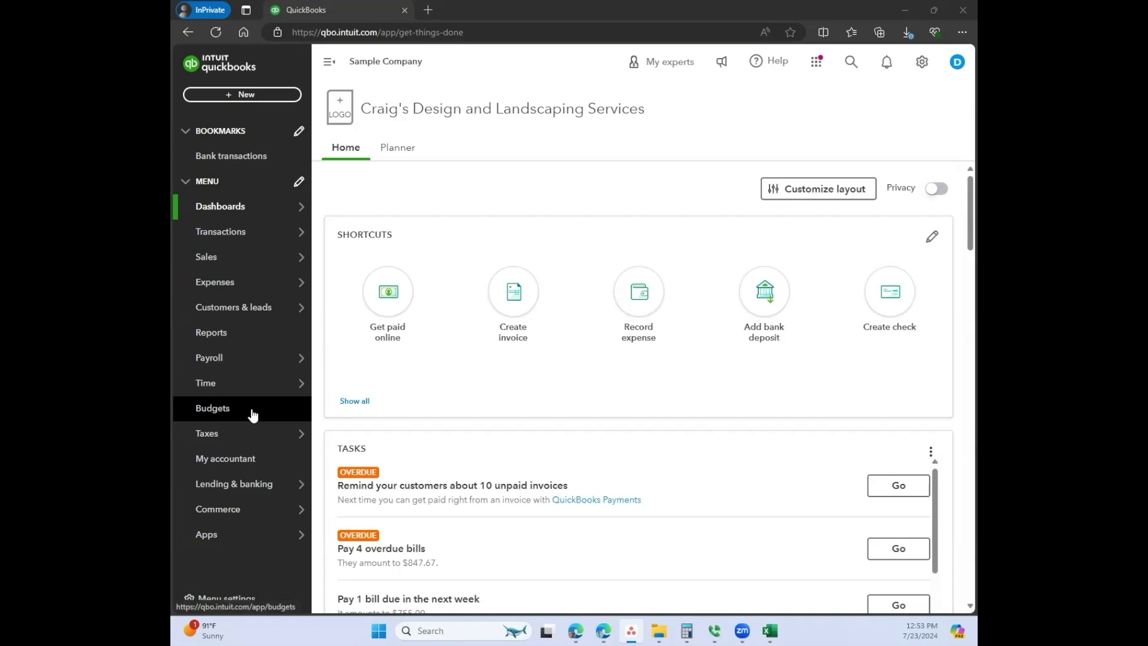
- Go to Budgeting under the gear menu's Tools and collapse the left navigation menu
left_click(919, 70)
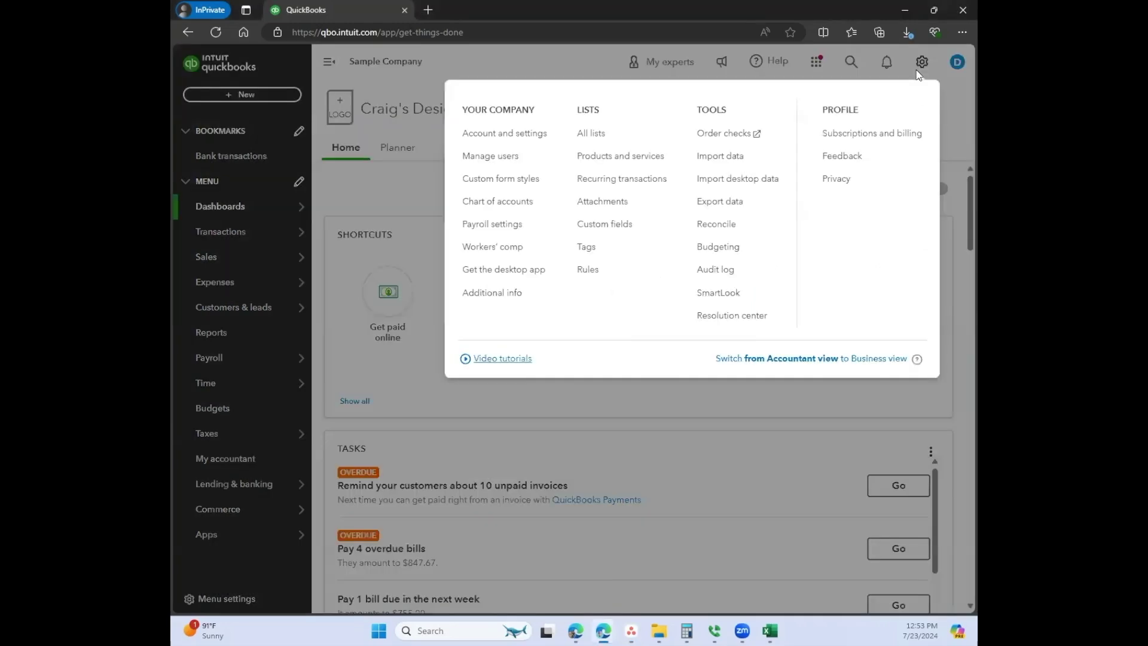
left_click(732, 253)
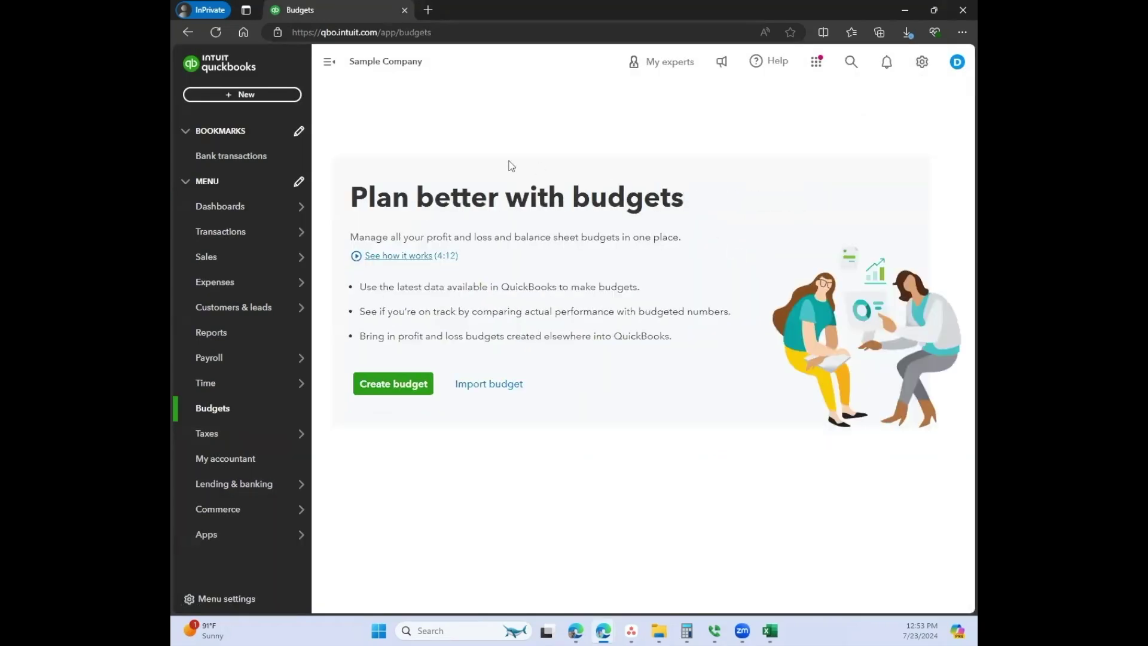
left_click(328, 62)
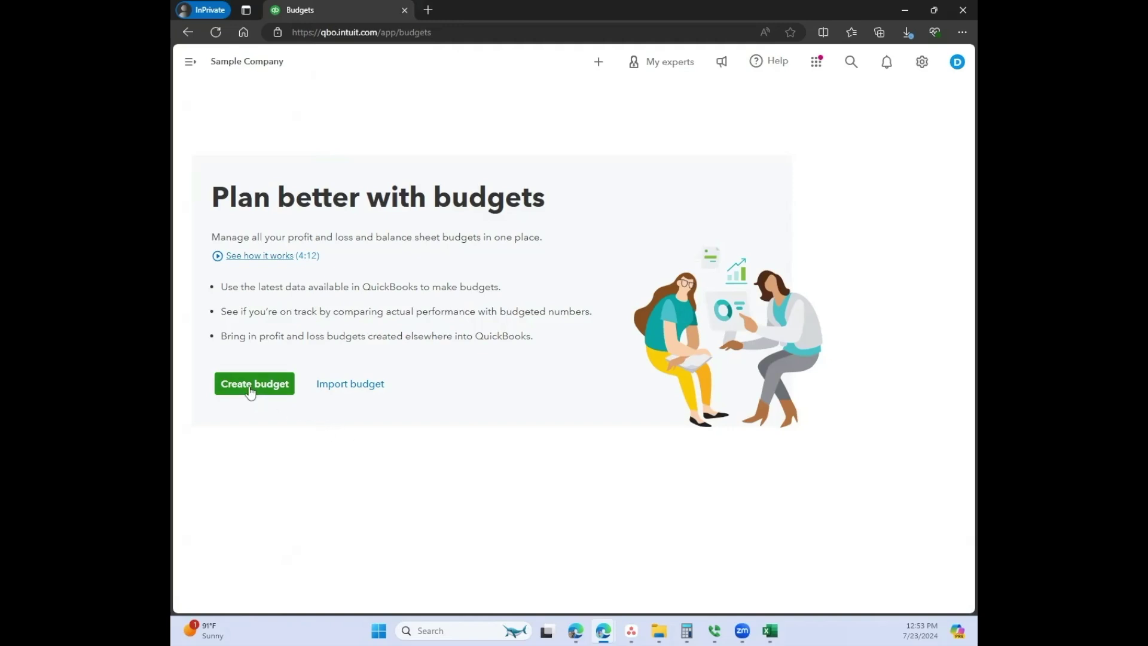
- Start a budget import set to FY 2024, Profit and loss, Consolidated, with Pre-fill data left empty
left_click(344, 386)
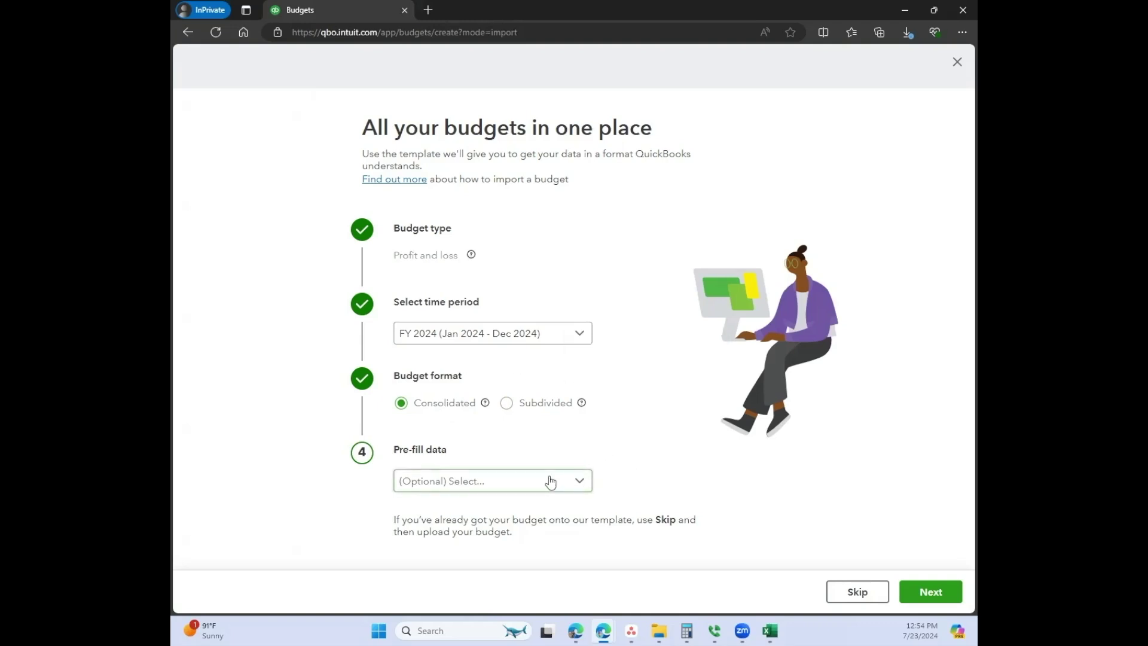
left_click(550, 482)
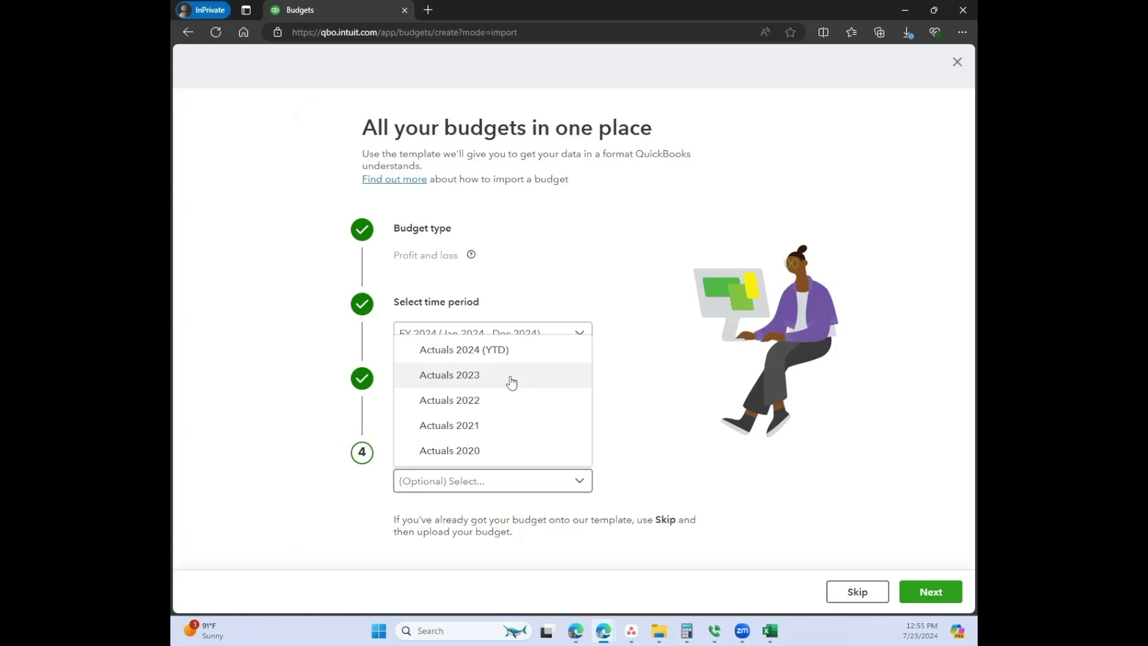
left_click(621, 395)
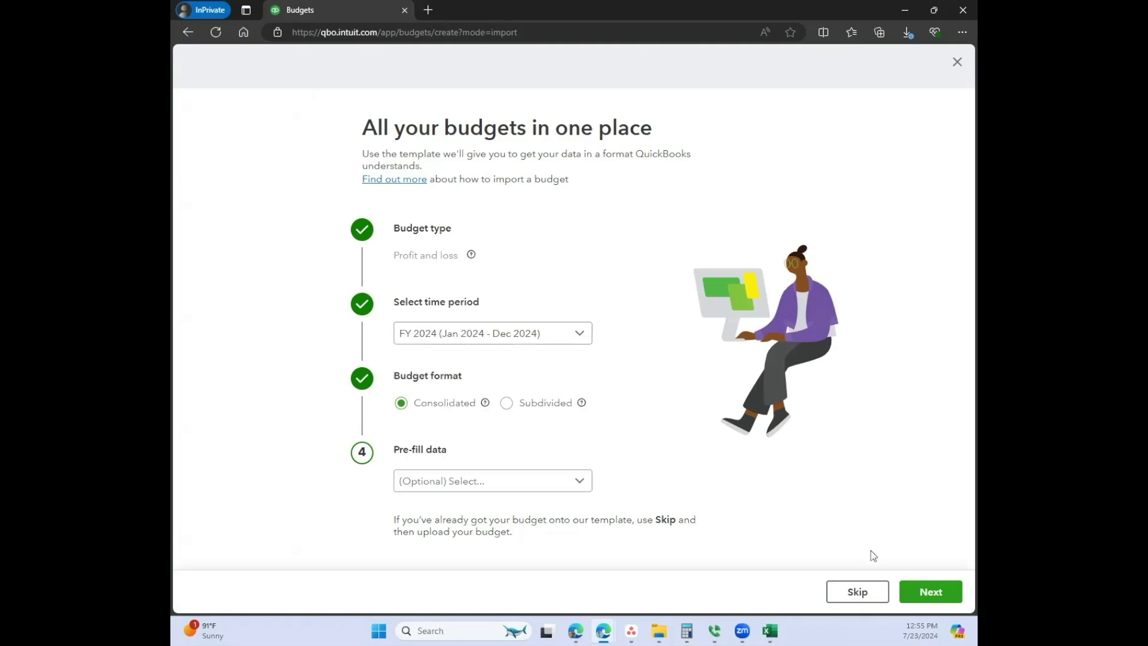
- Advance to the template upload step without uploading, and bring up the Budget.xlsx template in Excel
left_click(929, 593)
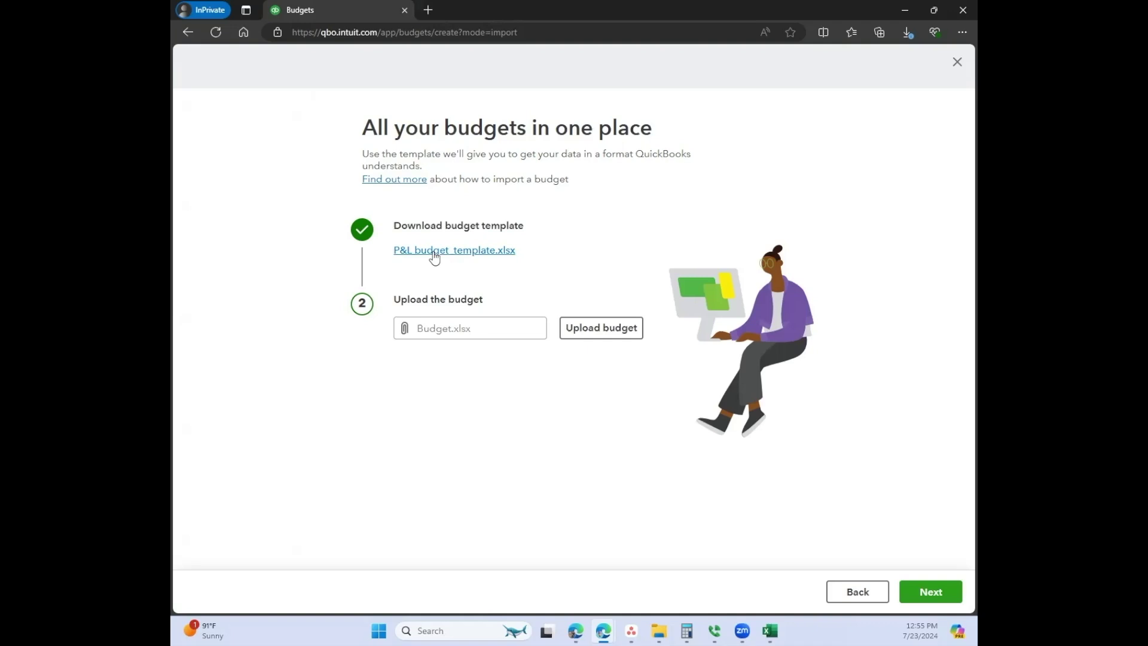
left_click(494, 332)
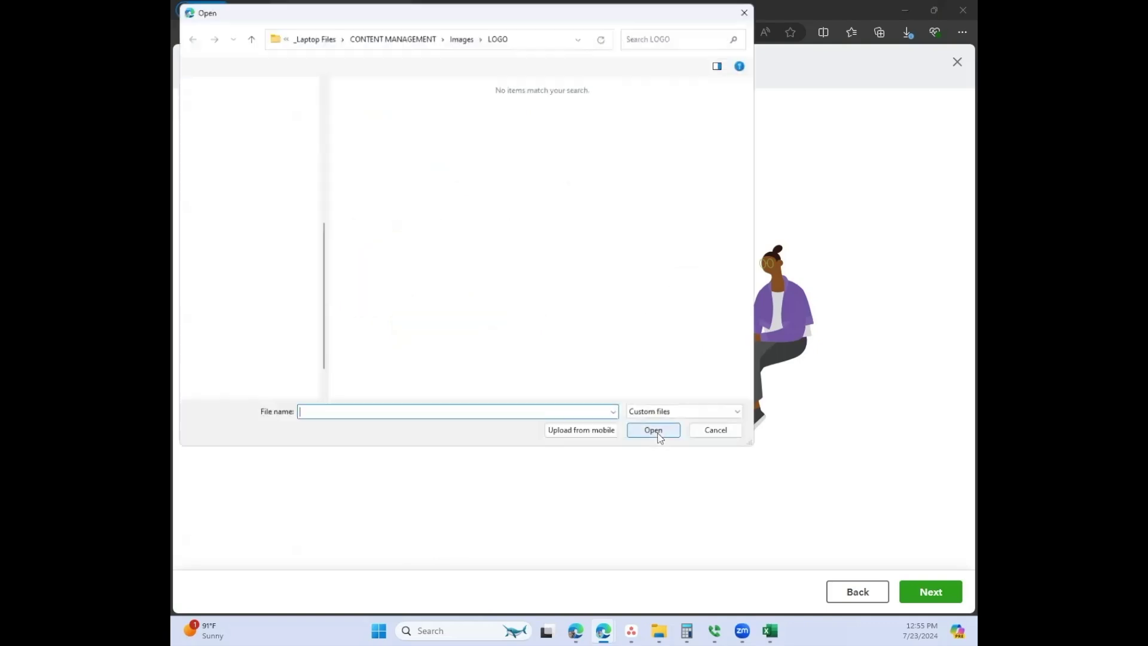
left_click(651, 434)
left_click(779, 632)
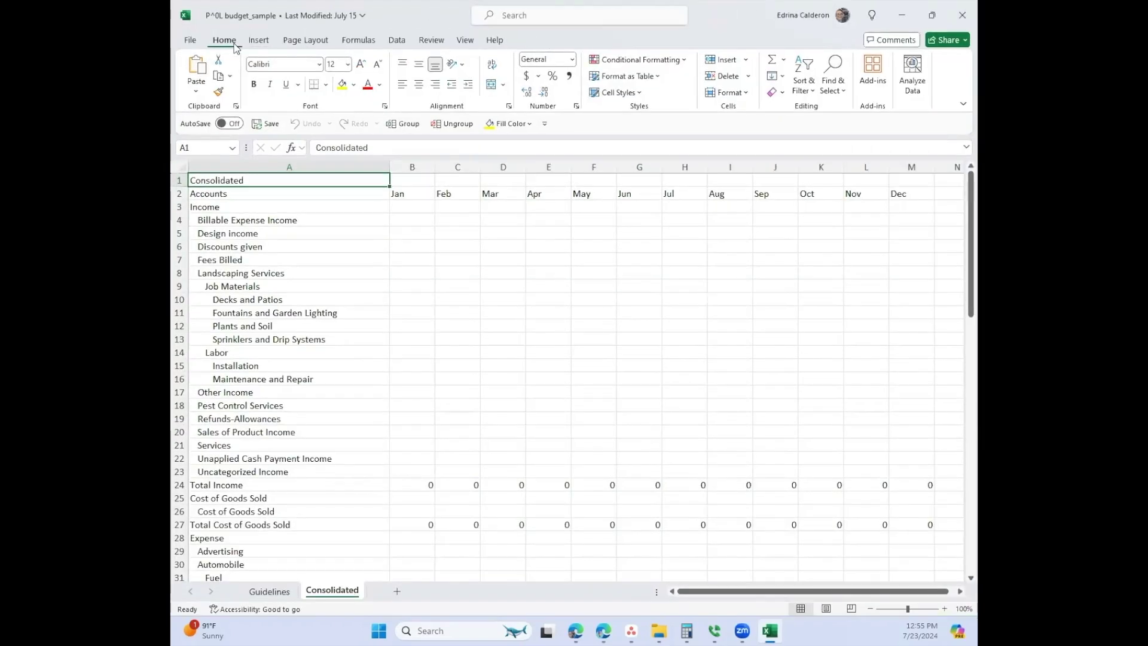
- Collapse the Excel ribbon and review the income account names listed in column A
double_click(224, 40)
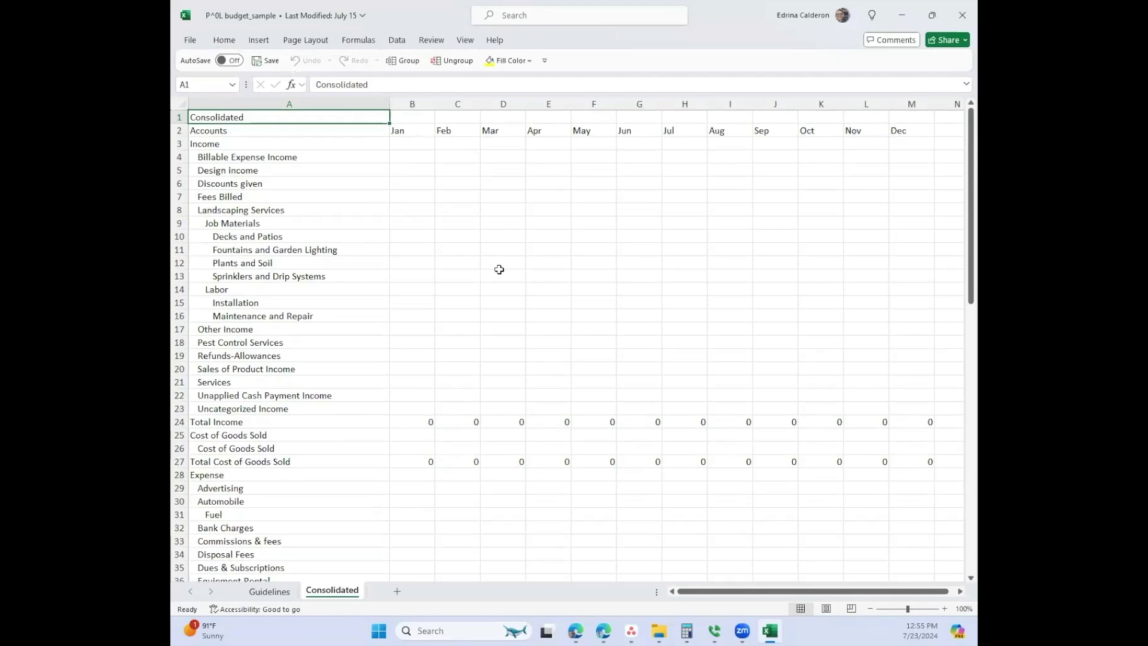
left_click_drag(332, 158, 321, 424)
scroll(321, 424, "down", 3)
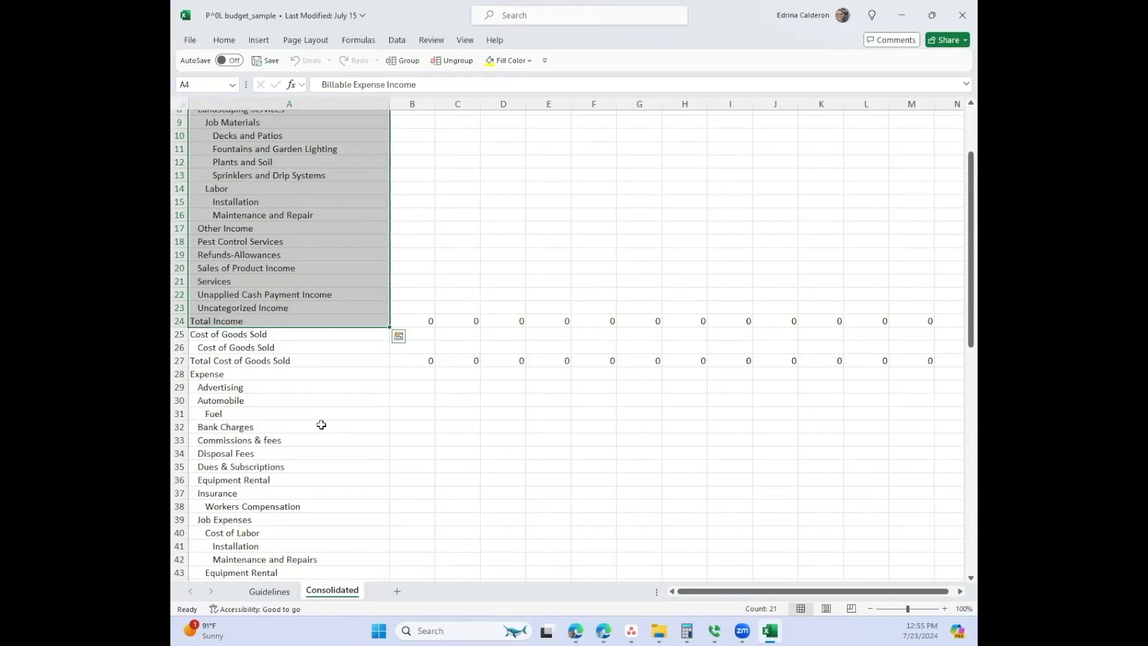
scroll(322, 424, "down", 8)
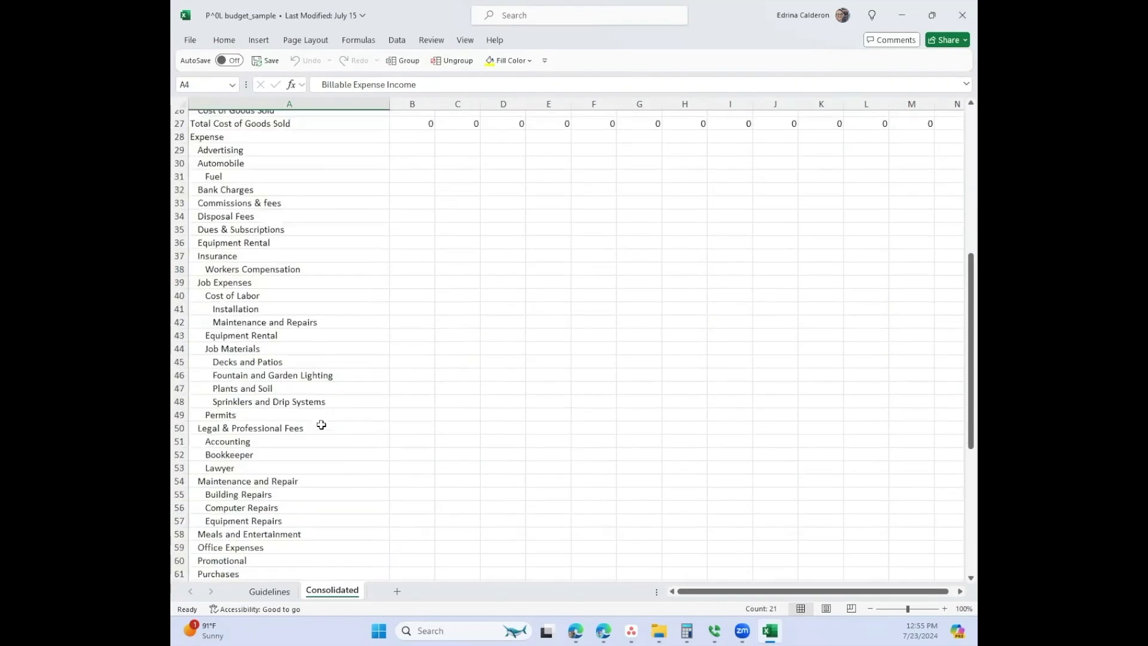
scroll(321, 424, "down", 3)
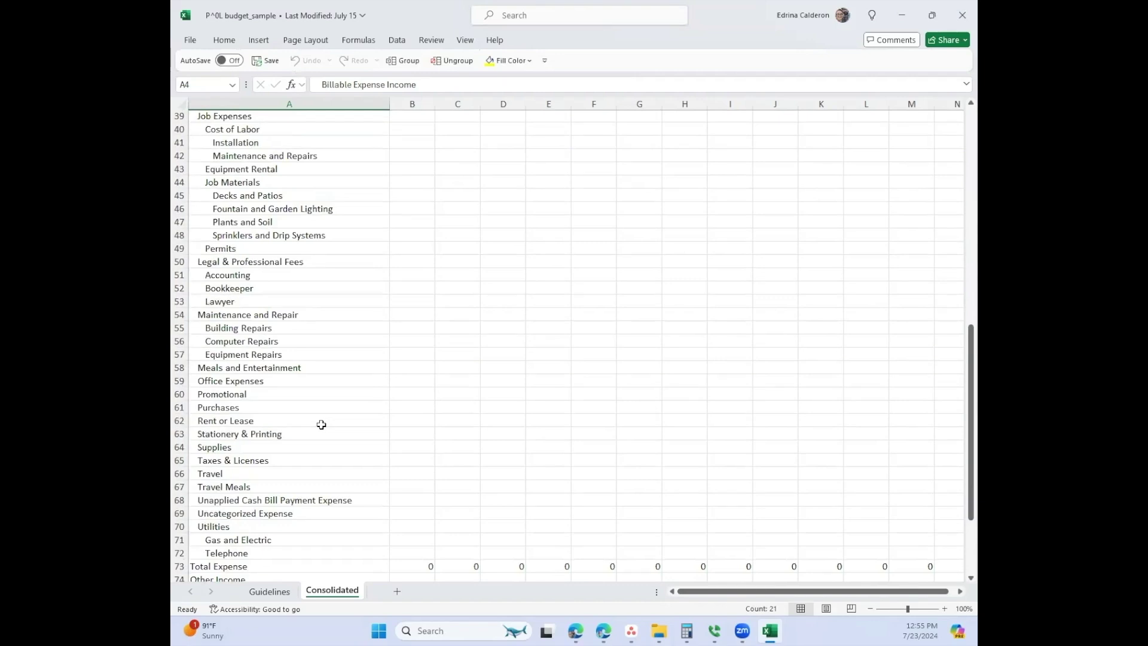
scroll(321, 424, "down", 5)
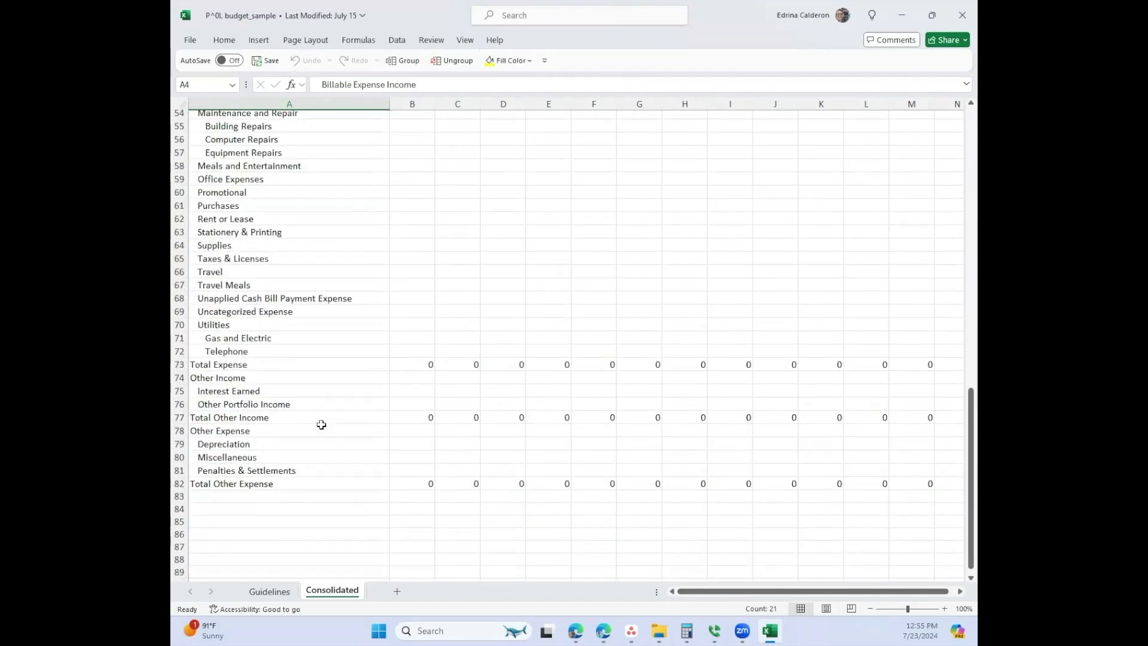
scroll(321, 447, "up", 18)
left_click(452, 180)
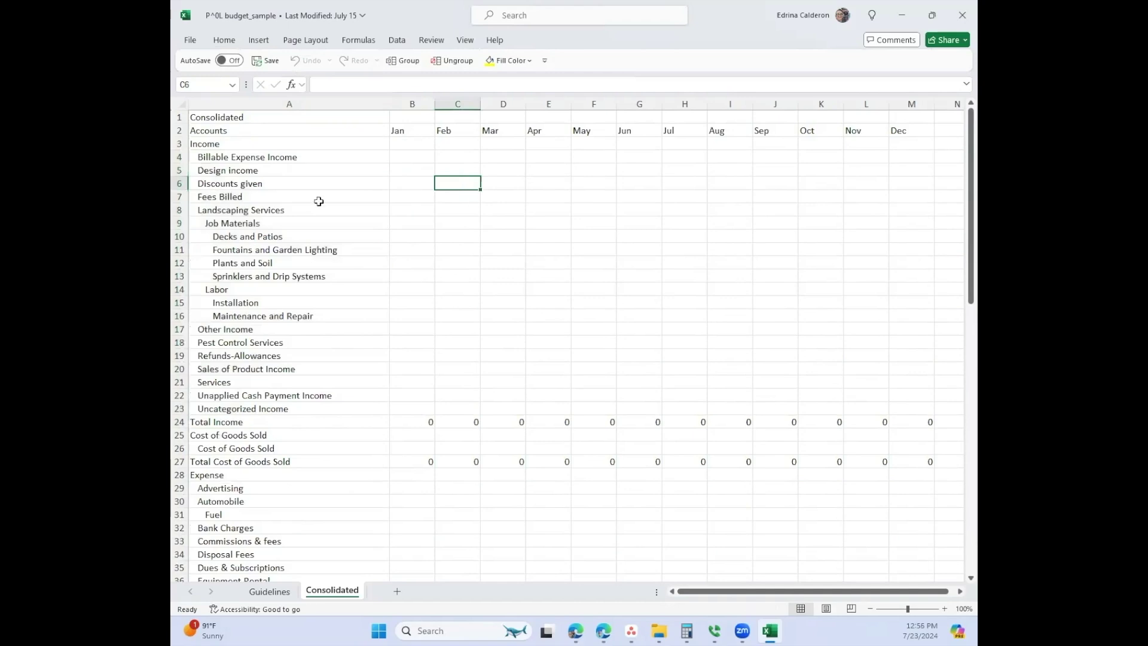
- Enter 5000 Billable Expense Income for Jan, Feb and Mar, then view the Guidelines sheet
left_click(303, 156)
key("Right")
key("Right")
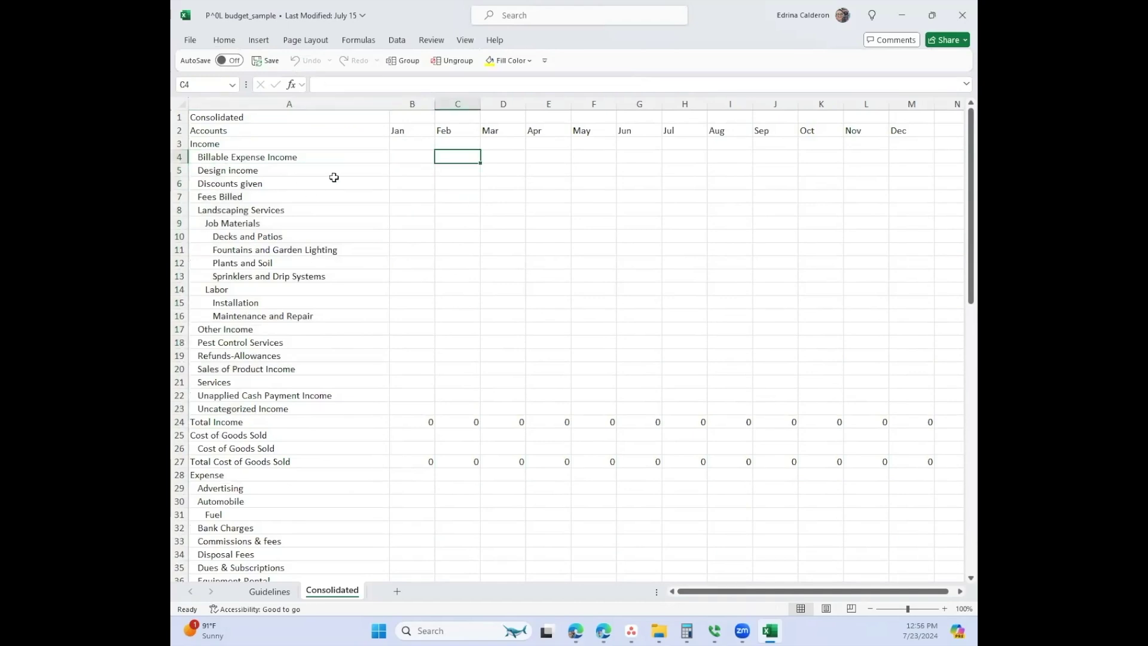
key("Left")
type("5000")
key("Tab")
type("50")
key("Tab")
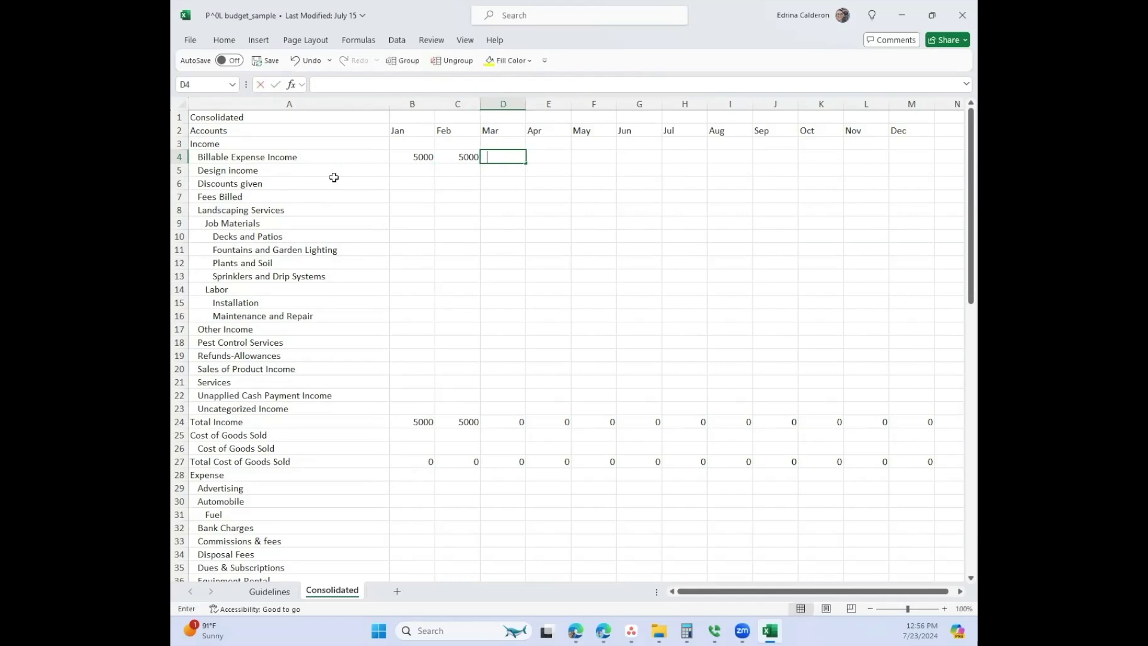
type("5000")
key("Tab")
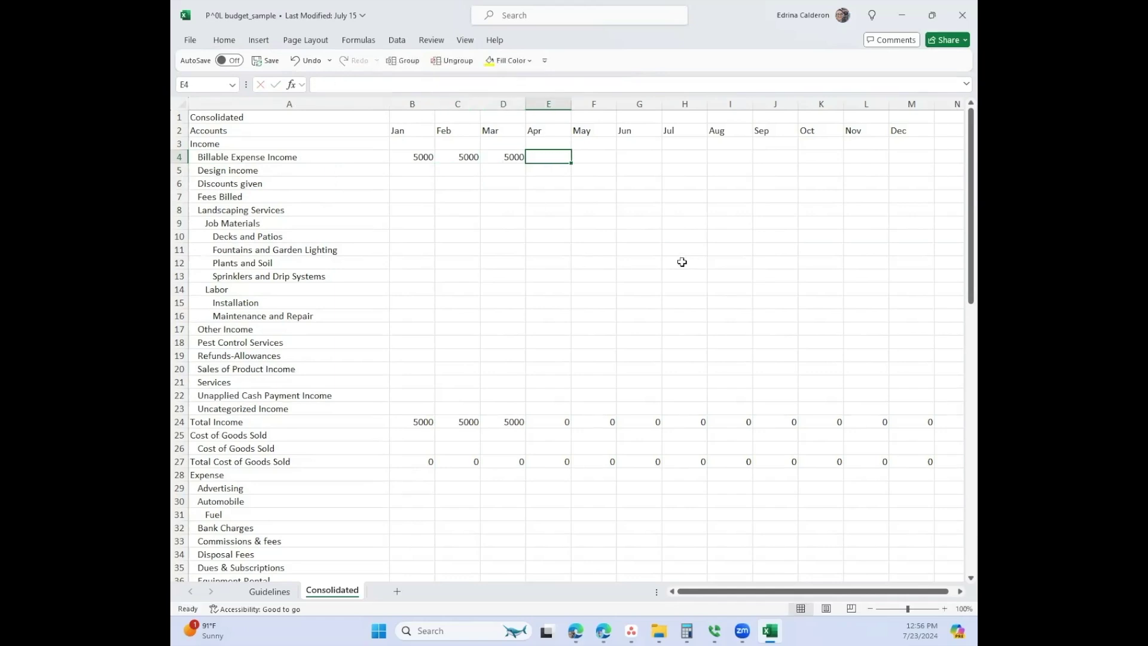
scroll(601, 348, "down", 12)
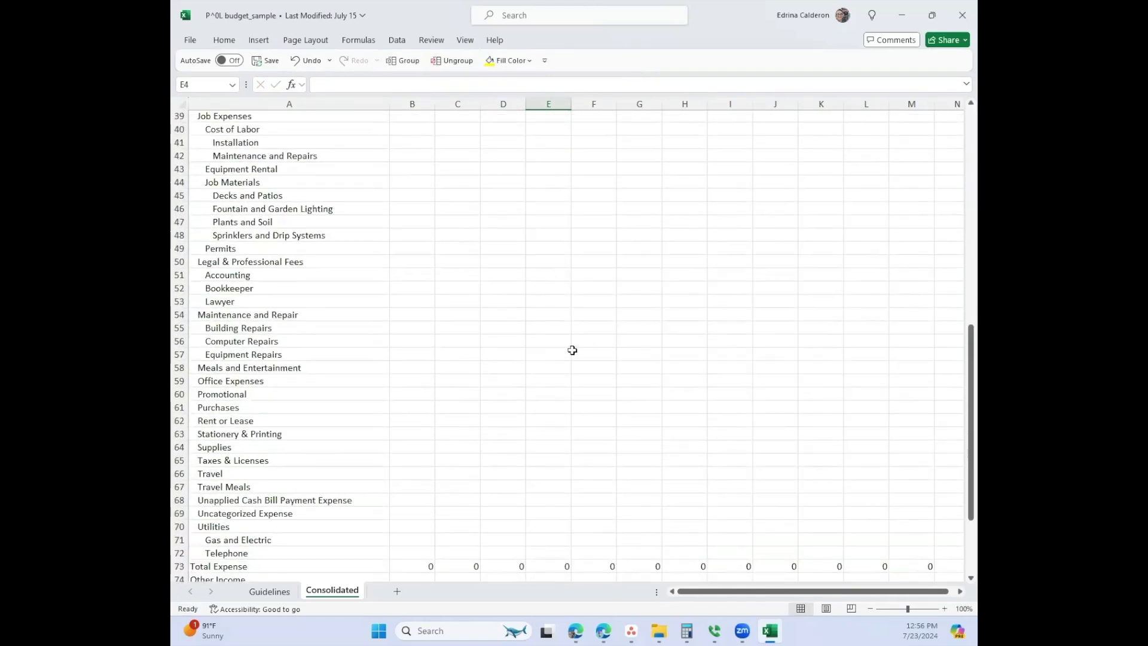
left_click(281, 590)
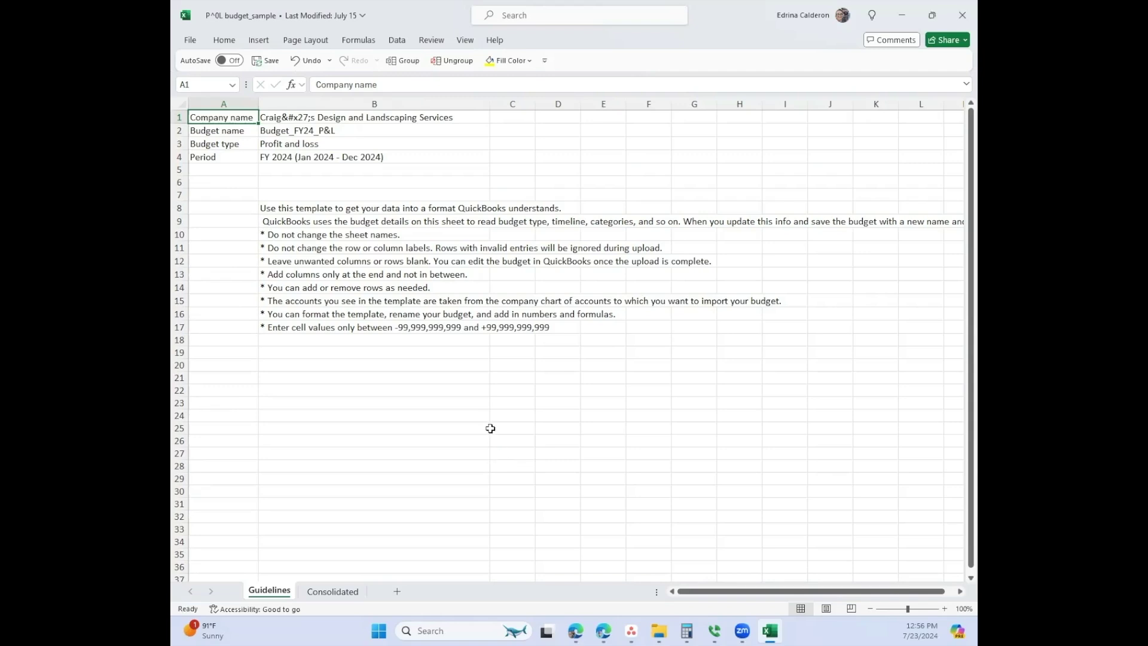
- Step back through the import wizard, recheck pre-fill options, then close the Import budget page
left_click(332, 591)
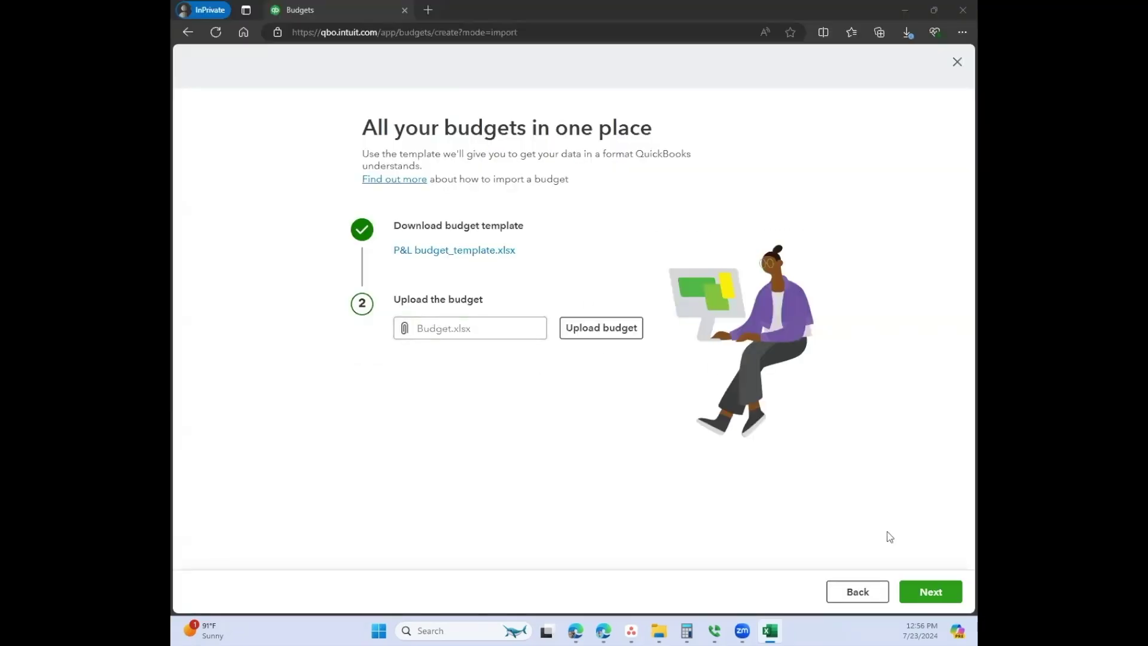
left_click(931, 591)
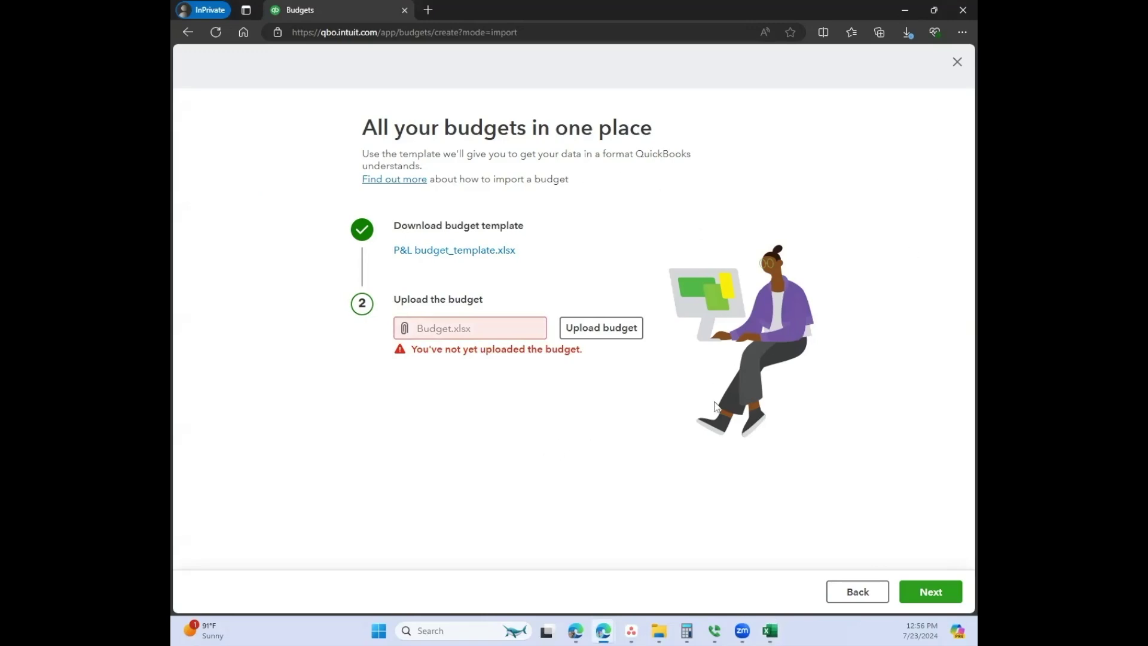
left_click(852, 588)
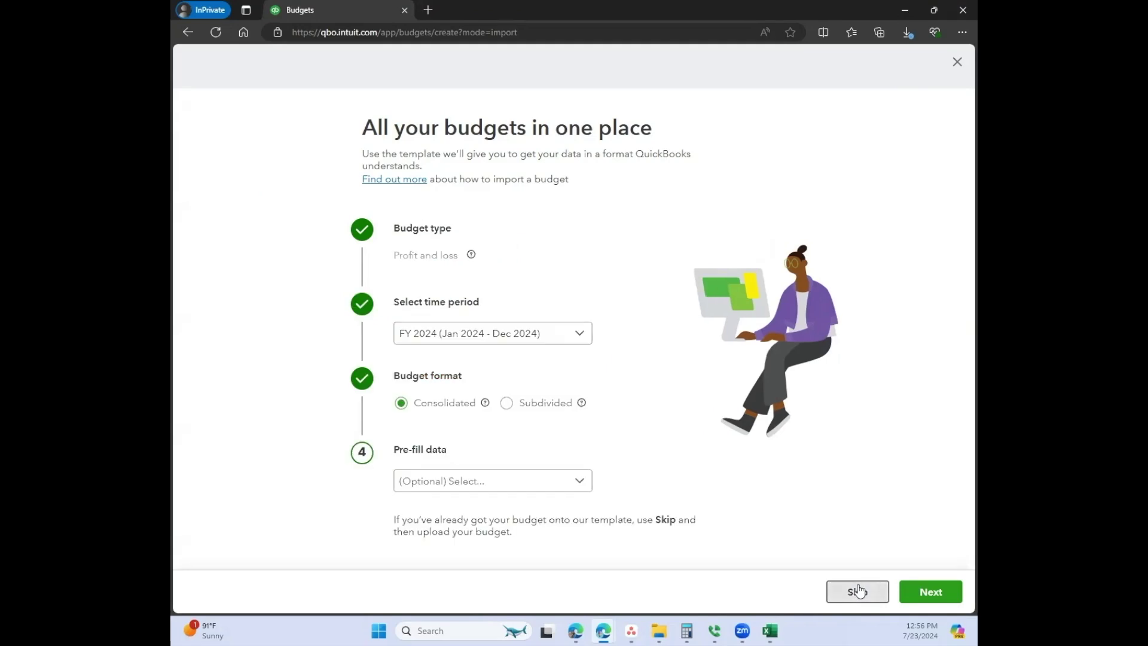
left_click(858, 591)
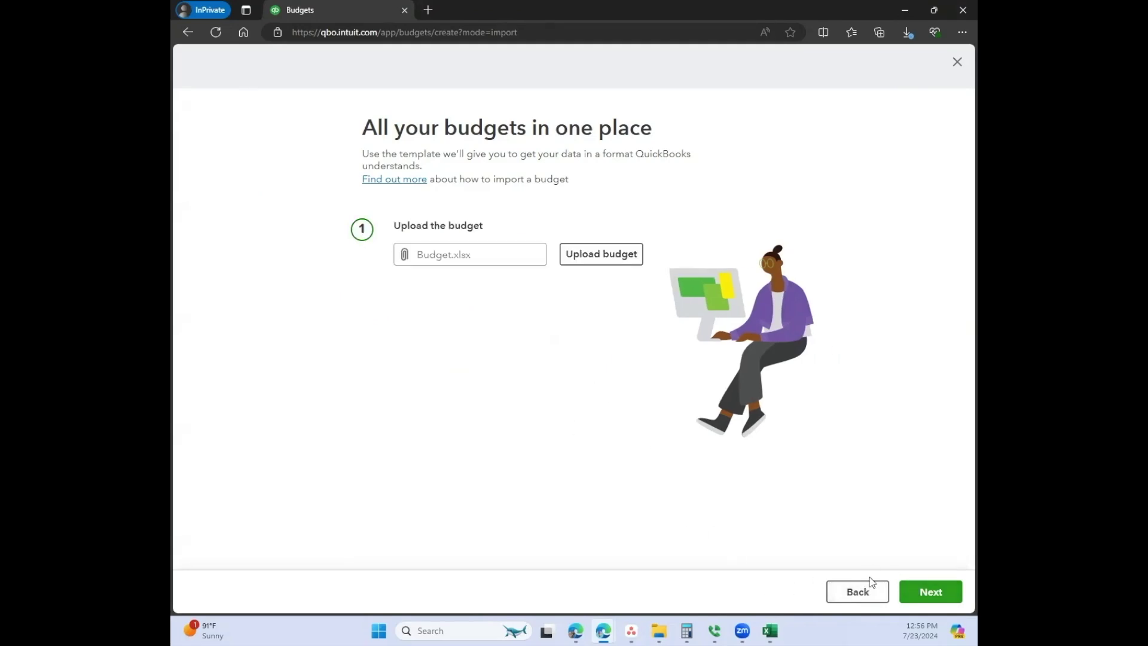
left_click(858, 595)
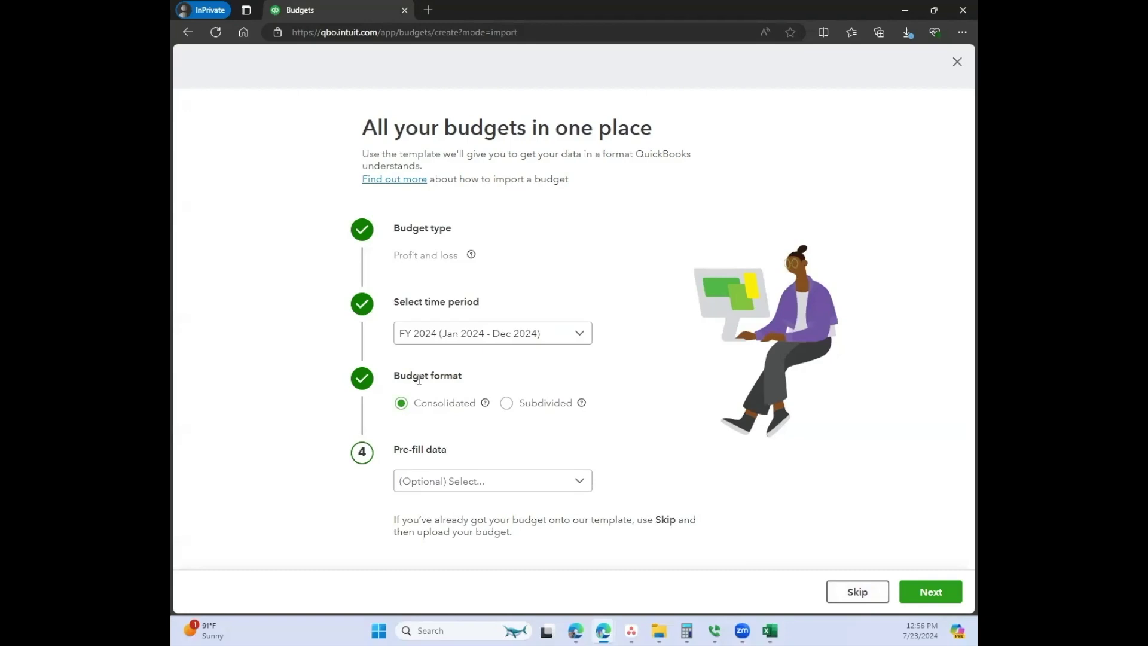
left_click(485, 482)
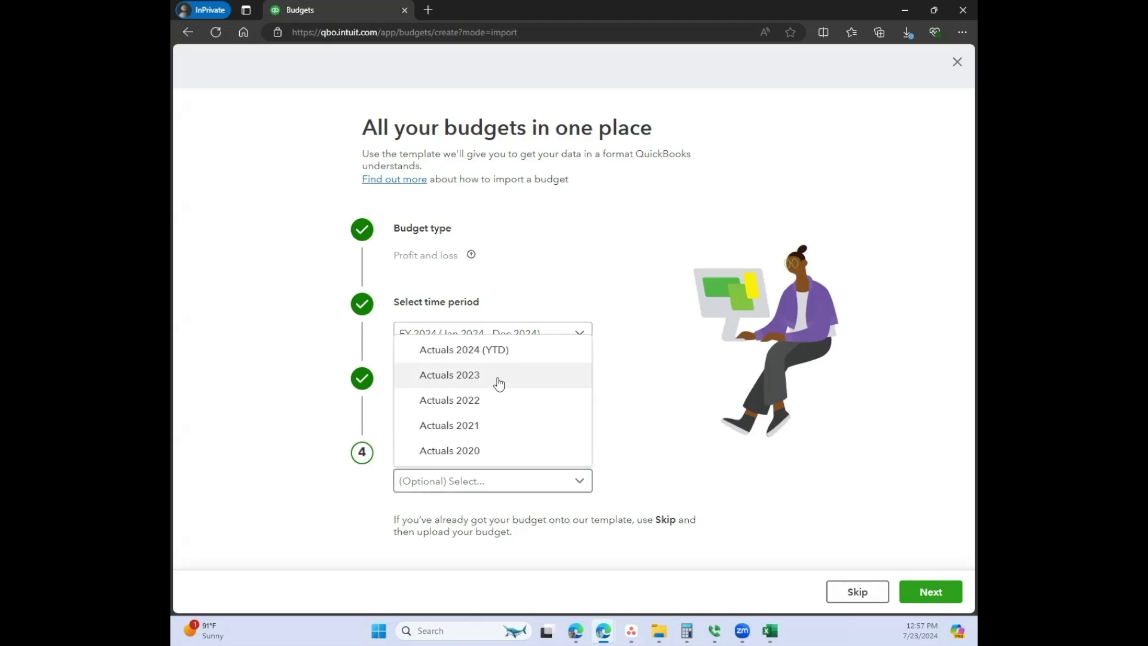
left_click(957, 63)
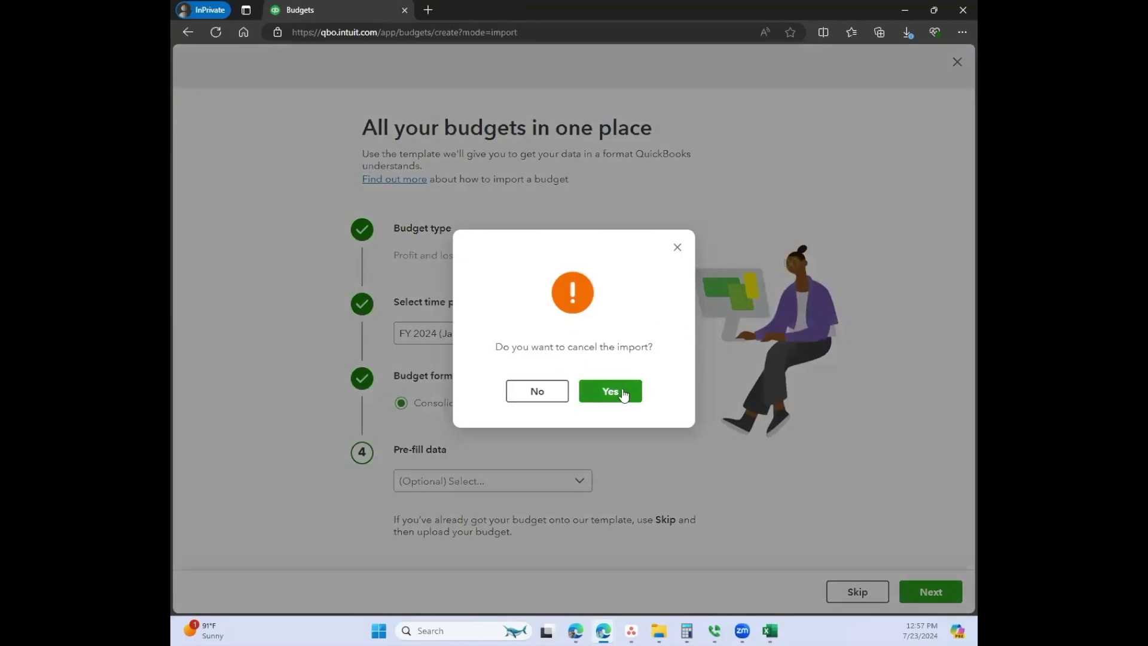
- Confirm cancelling the import and create a FY 2024 P&L budget pre-filled from Actuals 2023
left_click(610, 392)
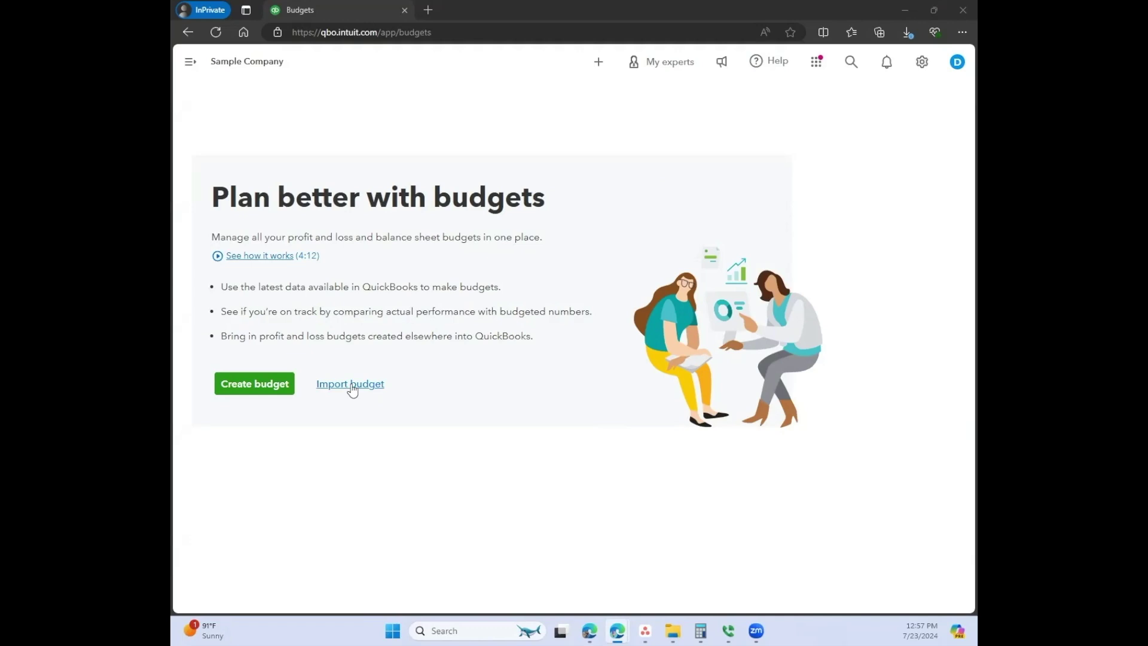
left_click(264, 387)
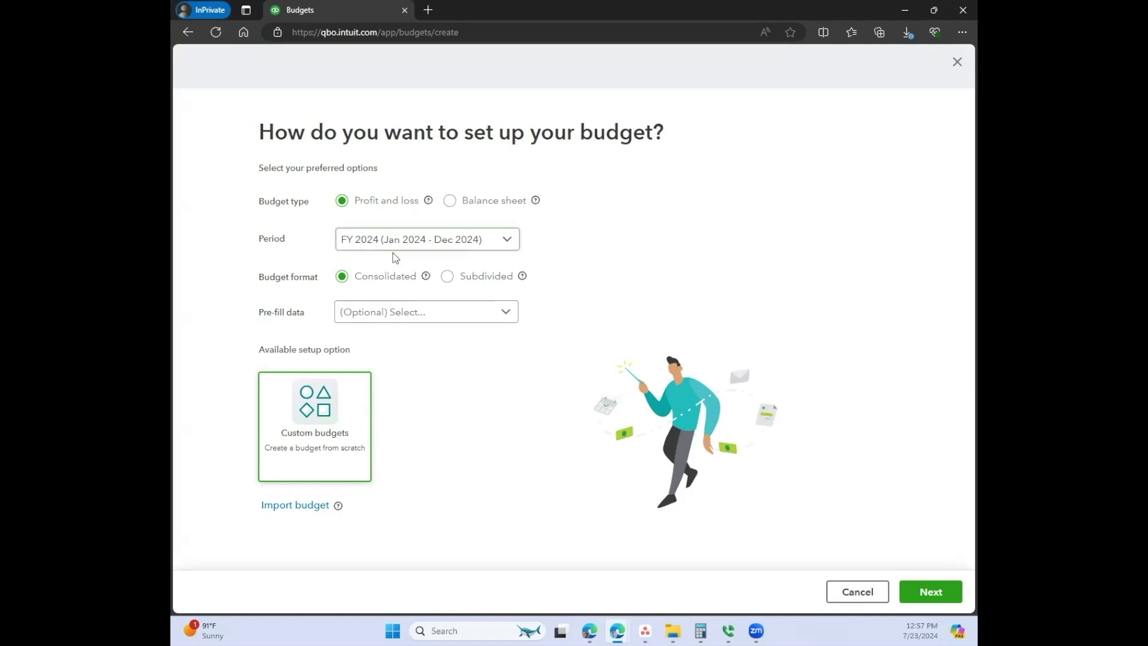
left_click(378, 317)
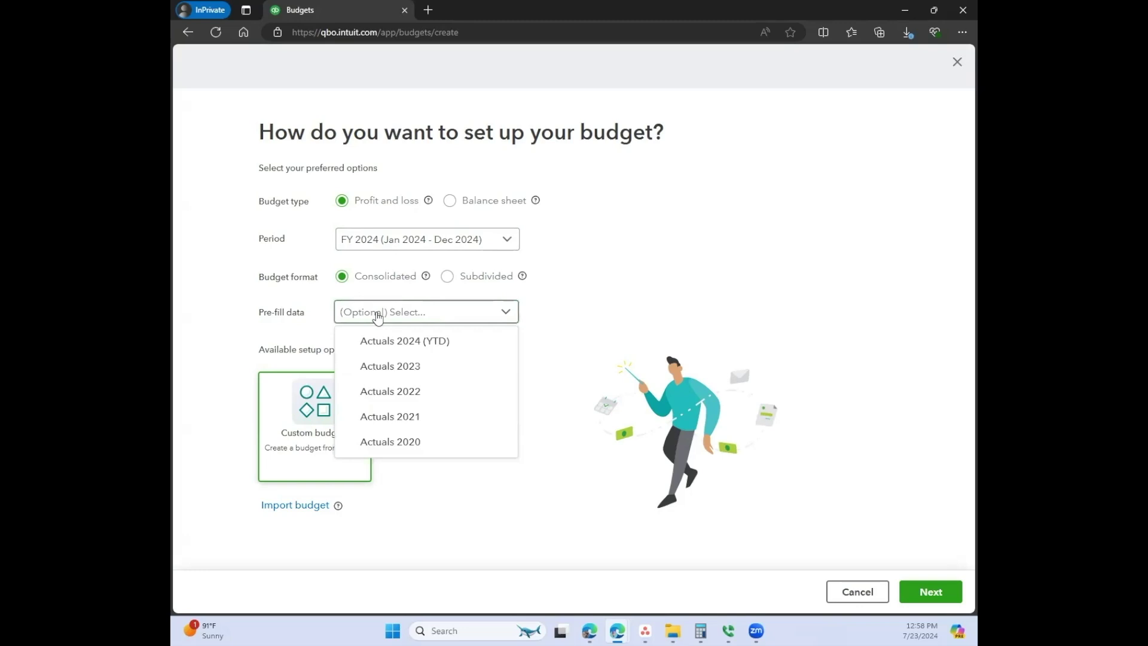
left_click(404, 366)
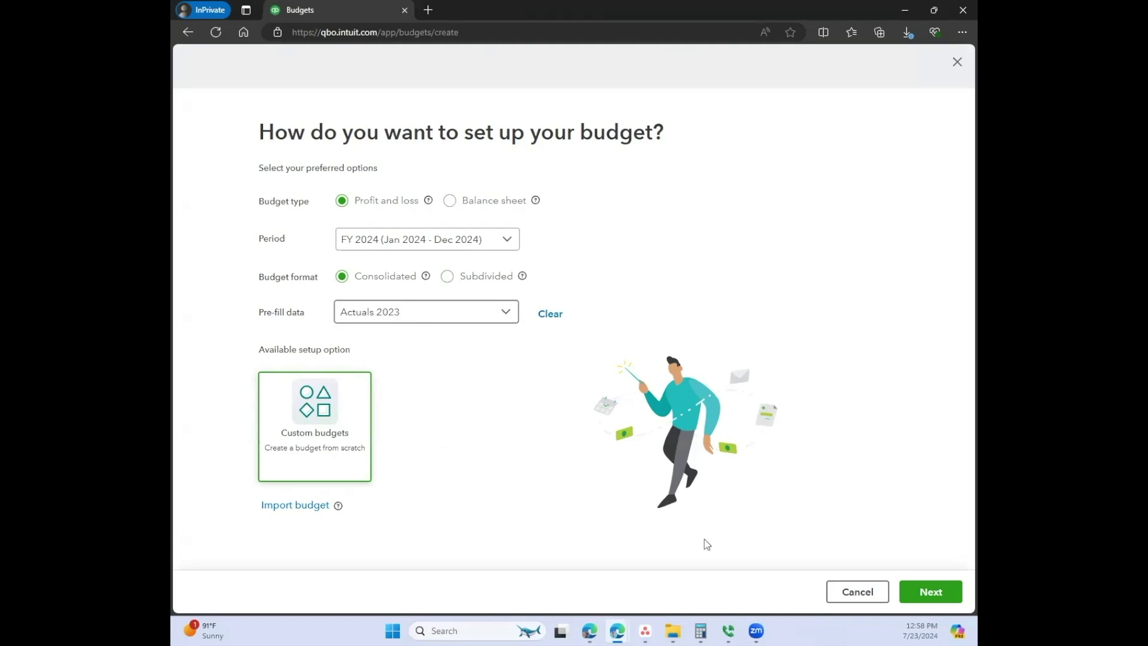
left_click(920, 593)
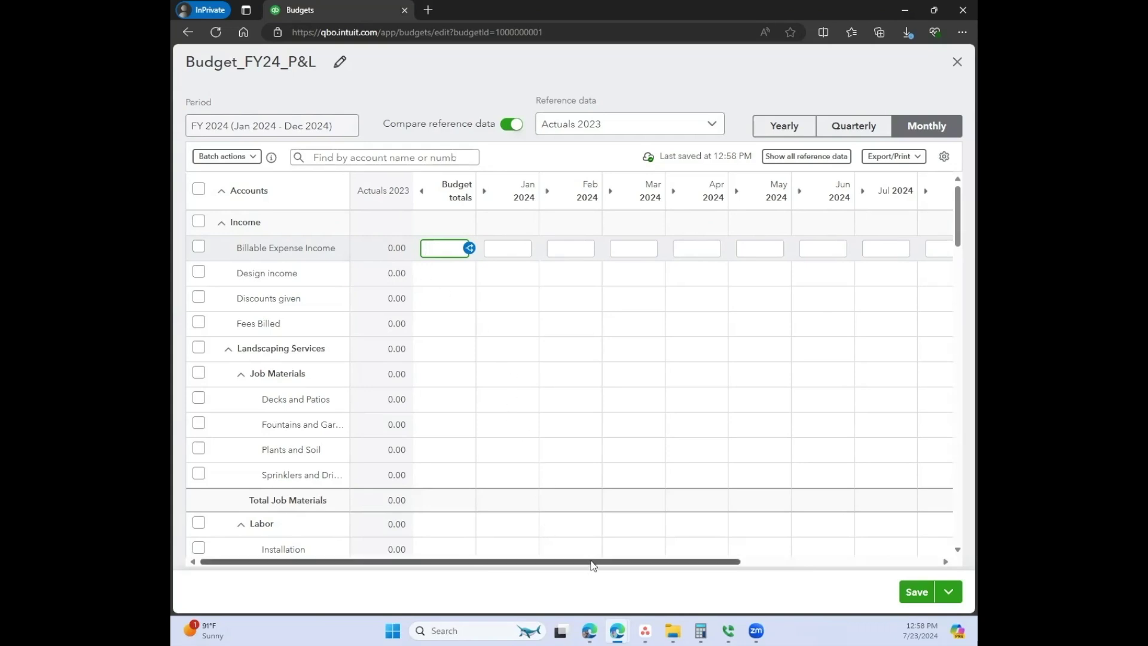
left_click_drag(596, 566, 561, 550)
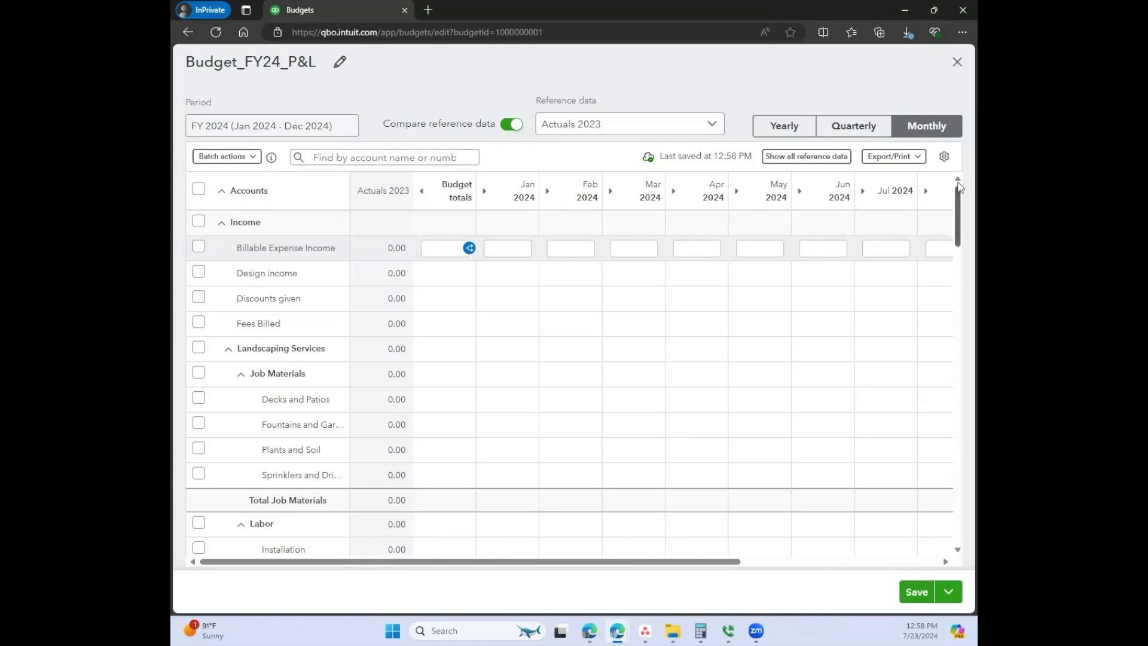
left_click_drag(959, 207, 960, 541)
left_click_drag(960, 471, 959, 203)
left_click_drag(633, 562, 795, 561)
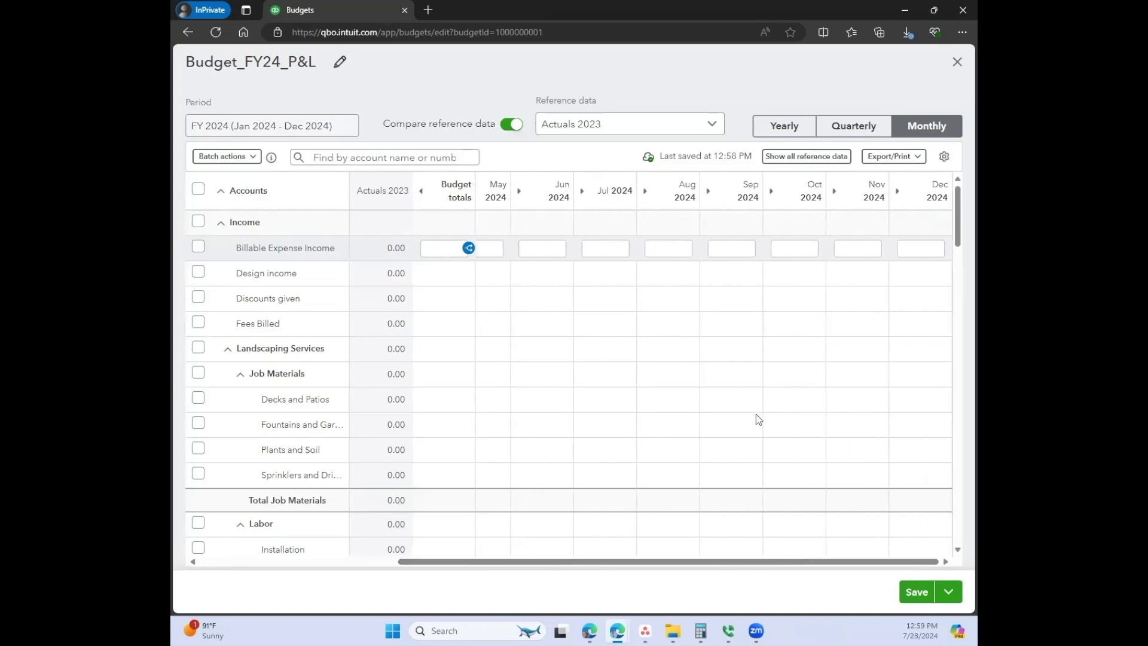
scroll(747, 415, "down", 15)
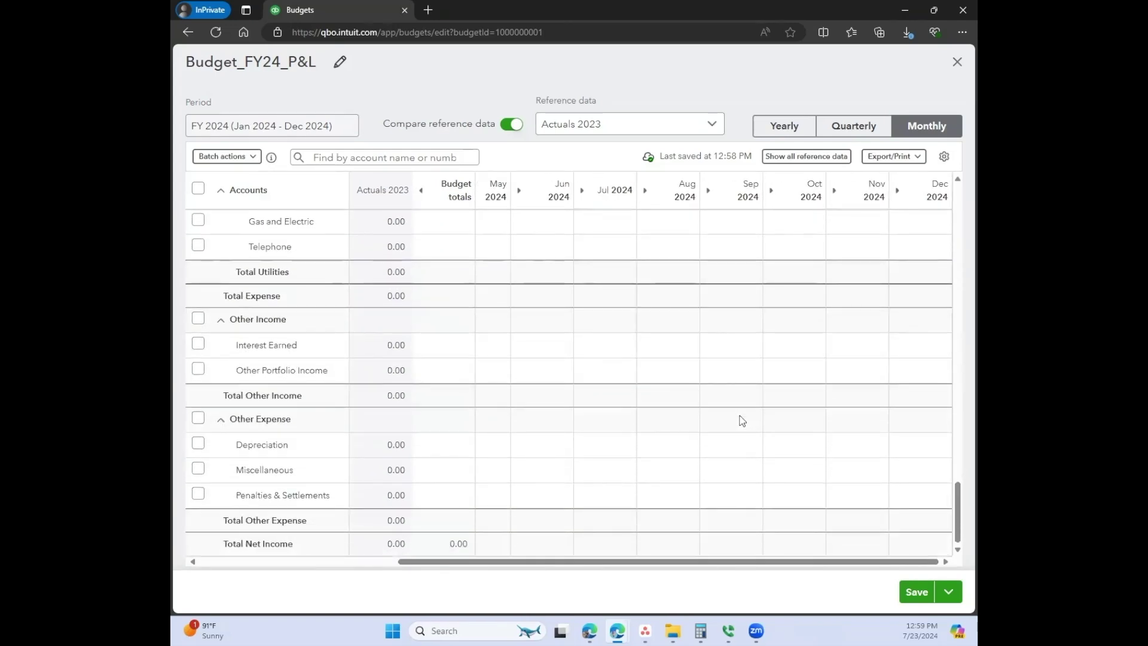
scroll(820, 410, "up", 10)
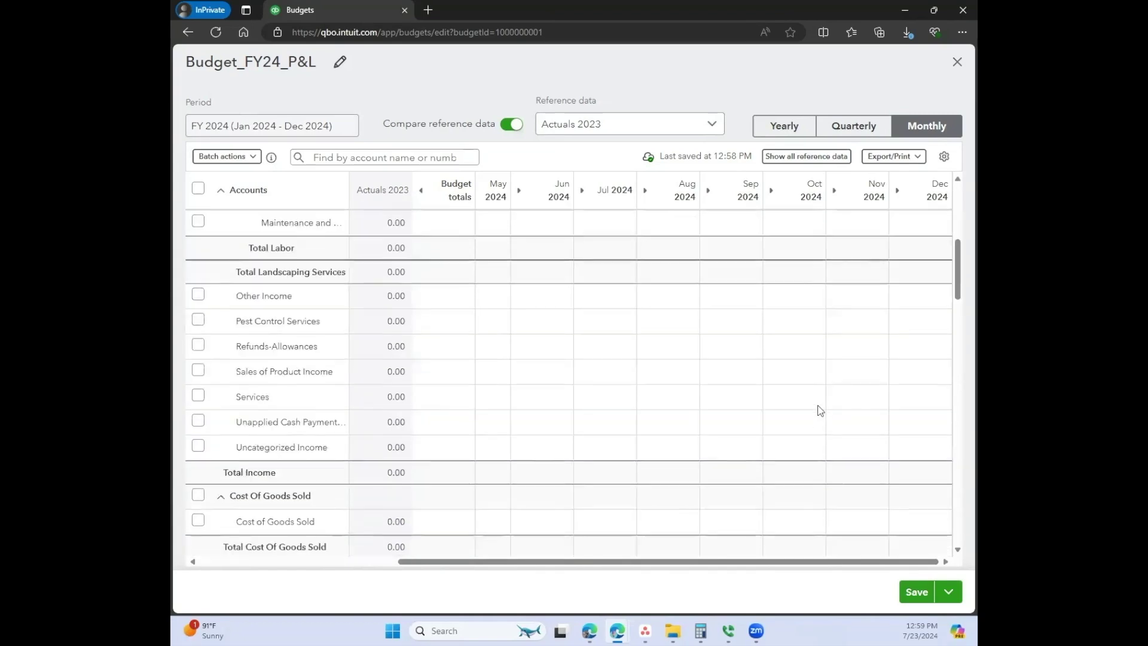
scroll(821, 410, "up", 5)
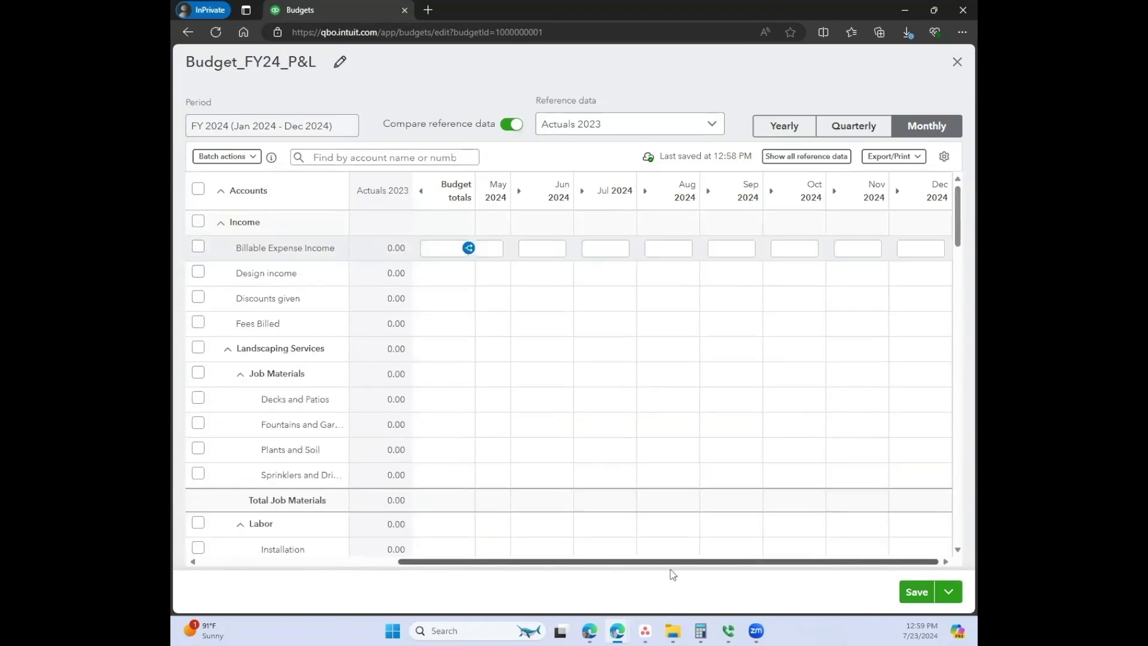
scroll(625, 577, "left", 2)
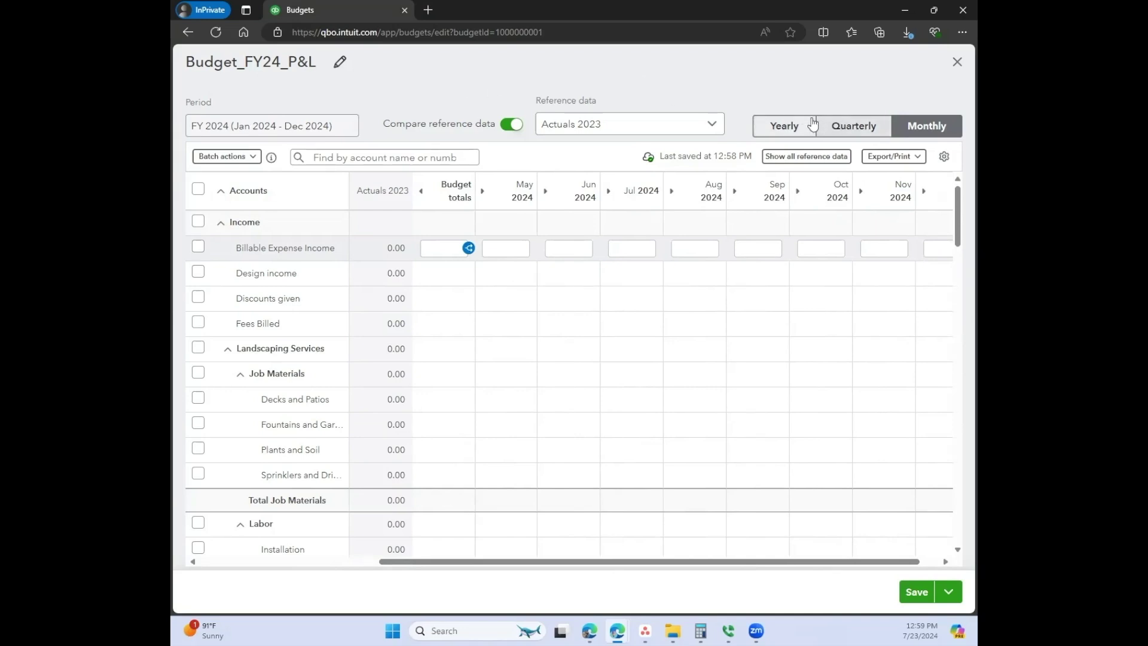
left_click(865, 130)
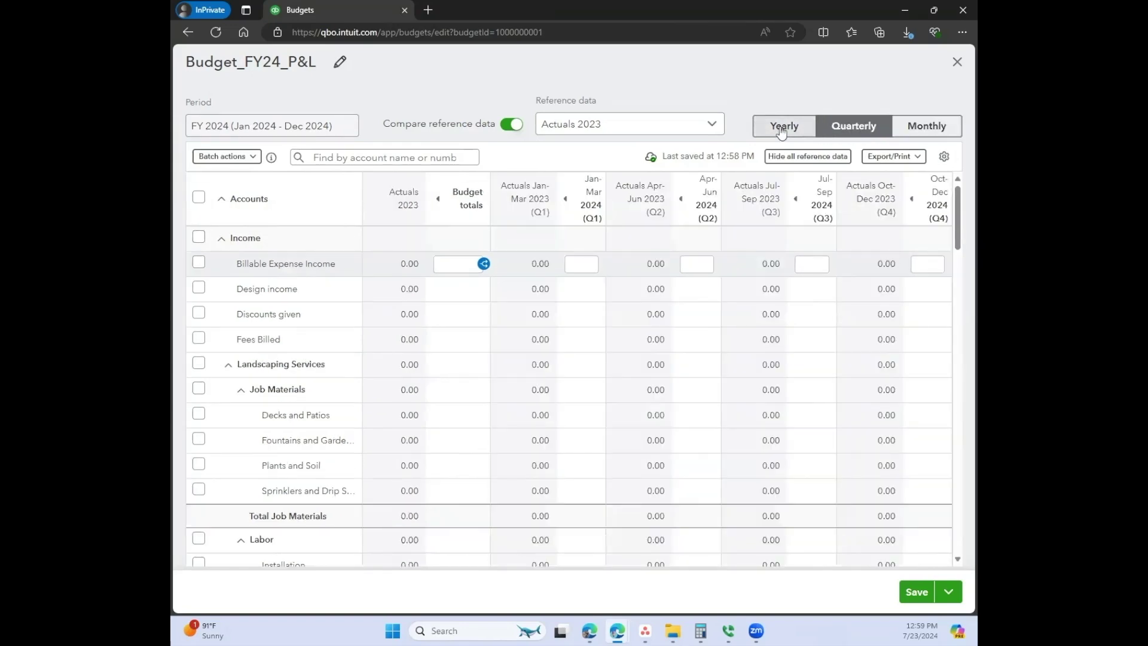
left_click(780, 131)
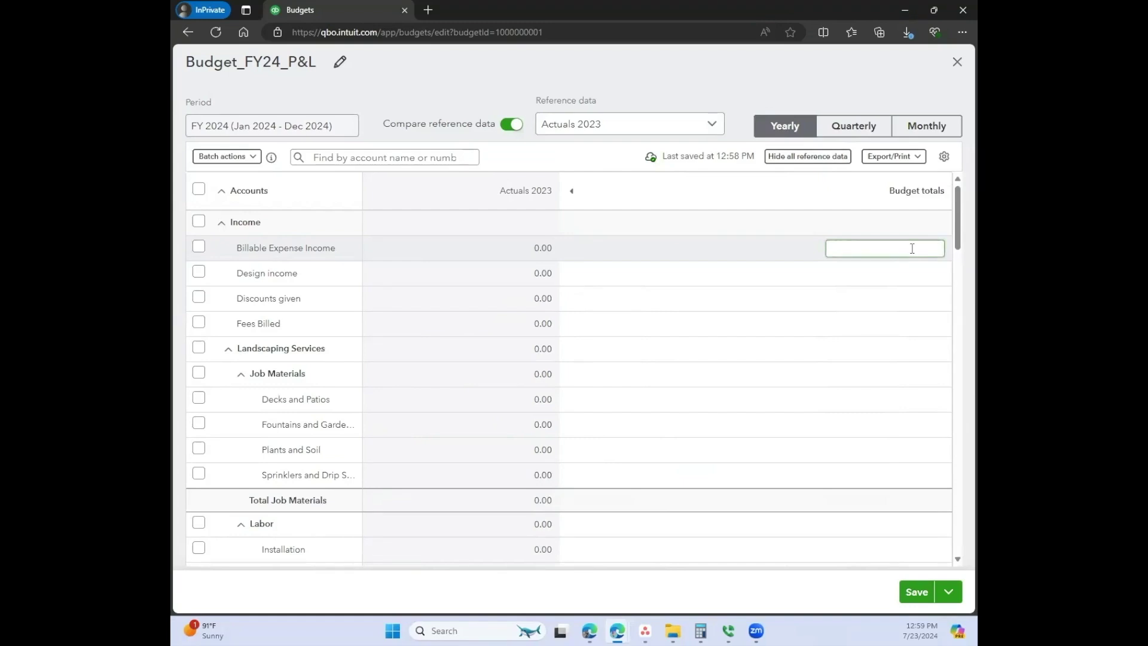
left_click(926, 125)
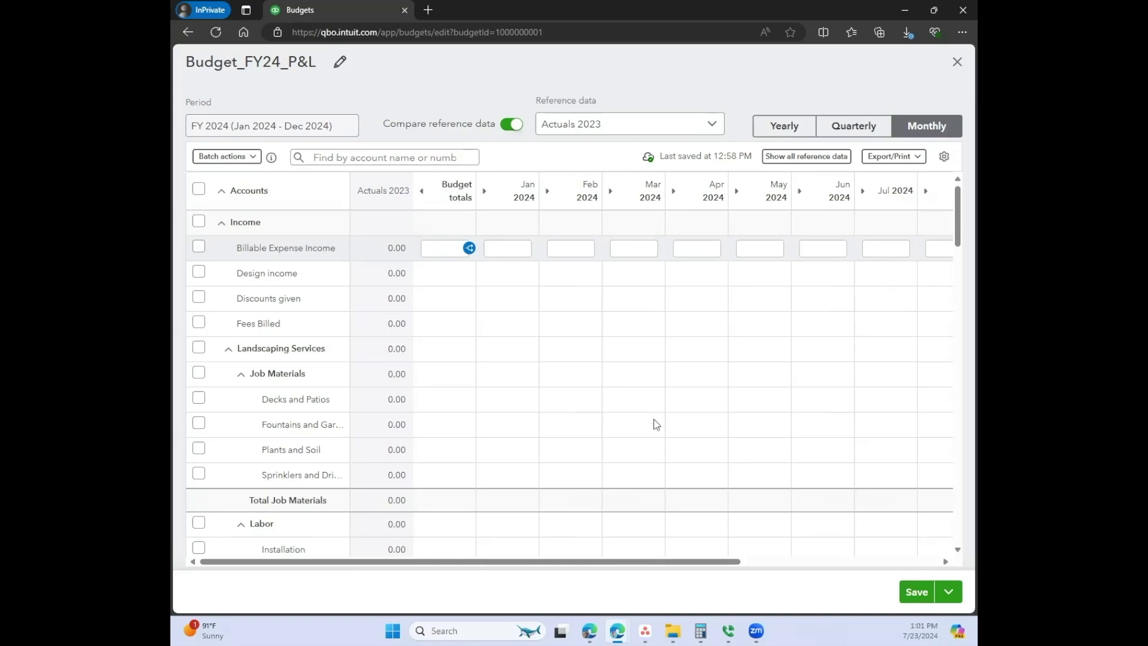
- Enter 20,000 for Design income and 10,000 for Fees Billed, splitting each evenly across months
left_click_drag(622, 562, 484, 577)
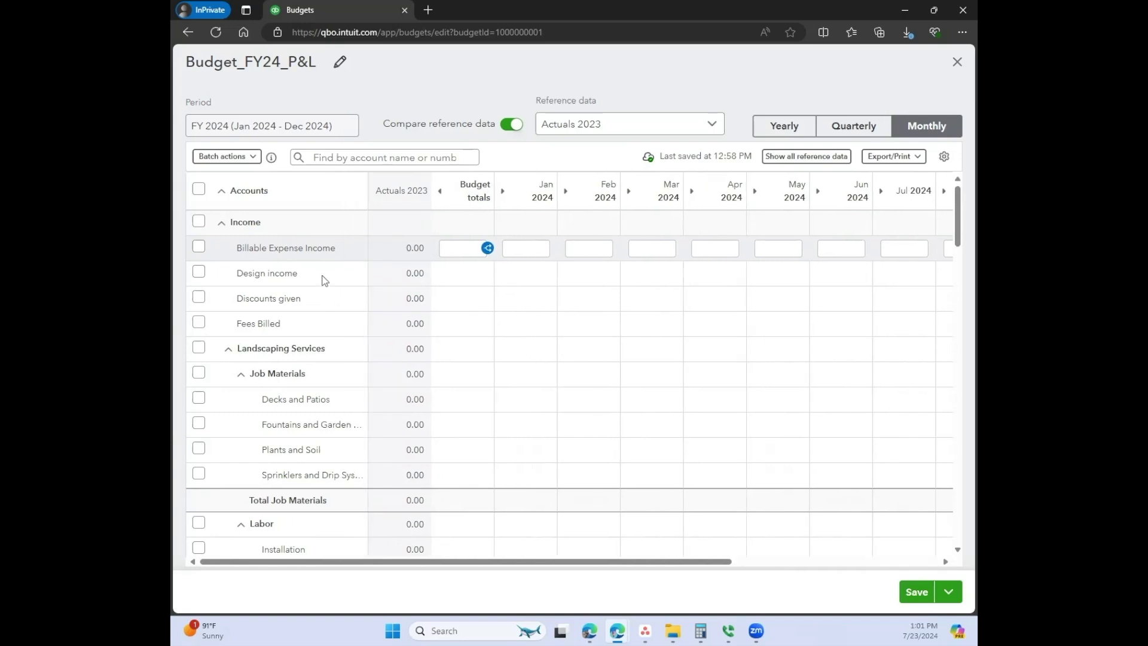
left_click(454, 277)
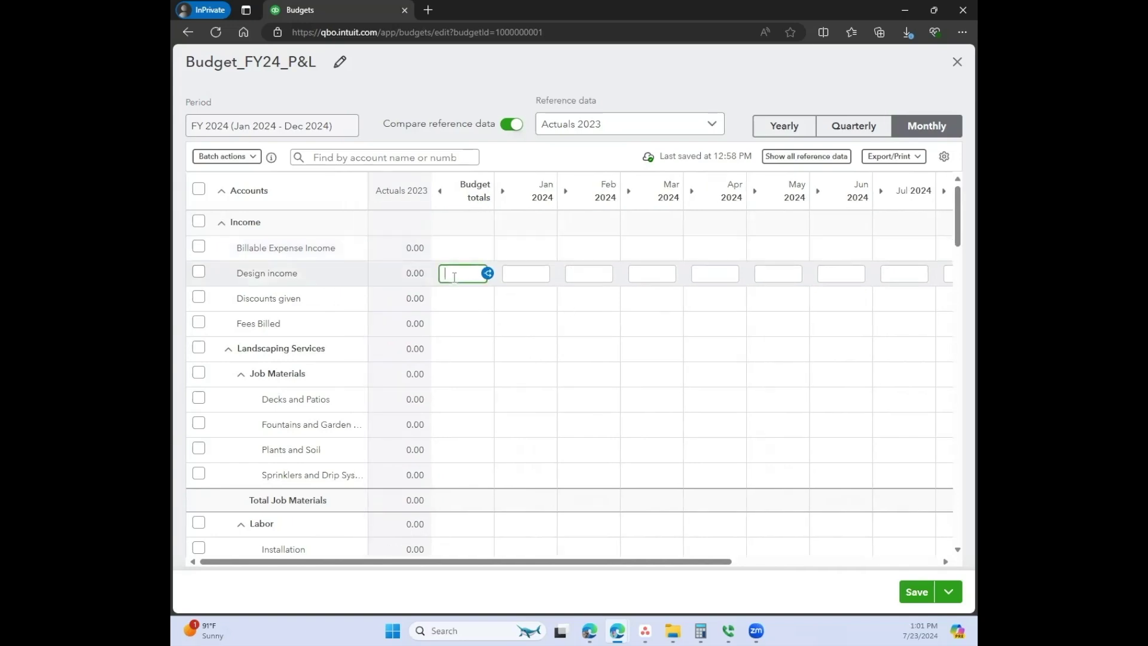
type("20000")
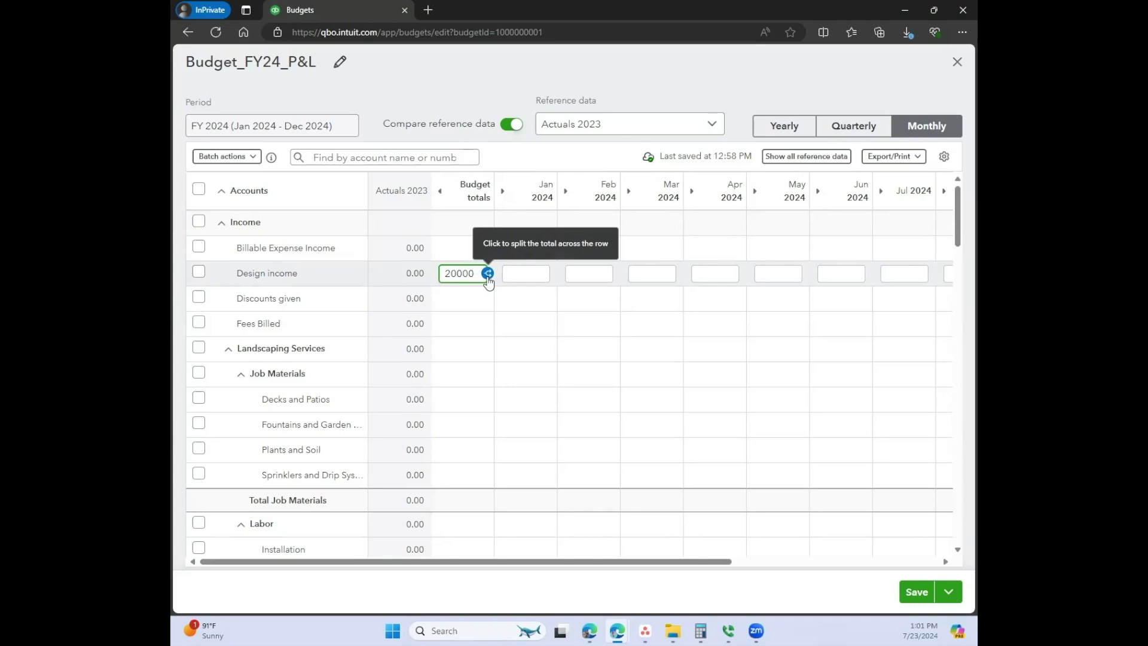
left_click(488, 275)
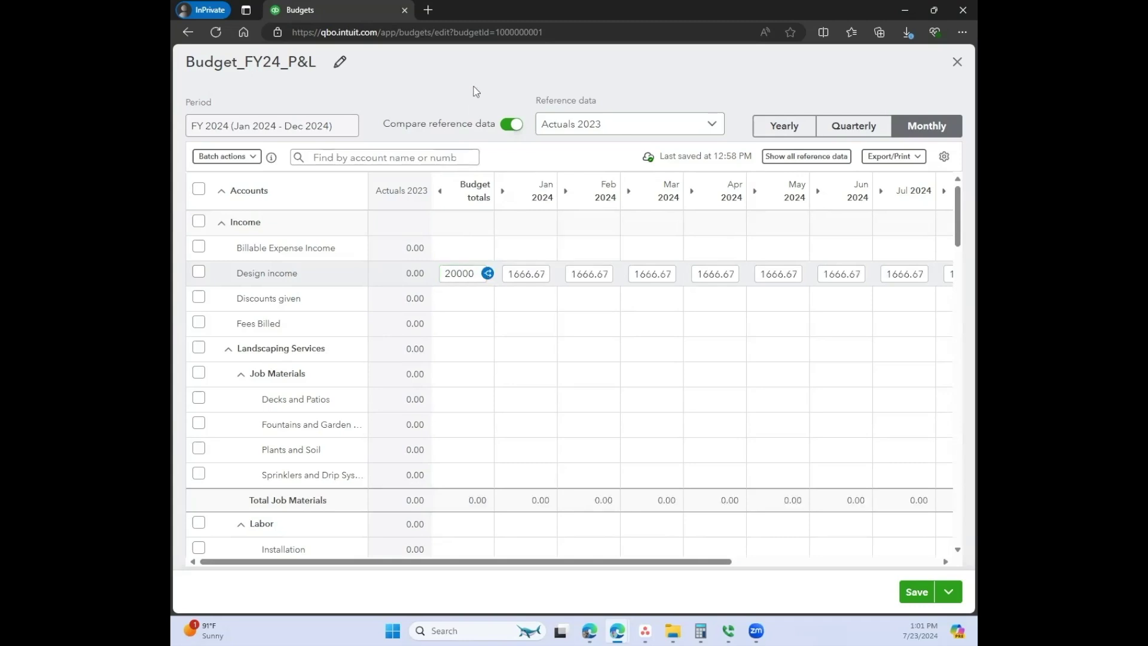
left_click(463, 323)
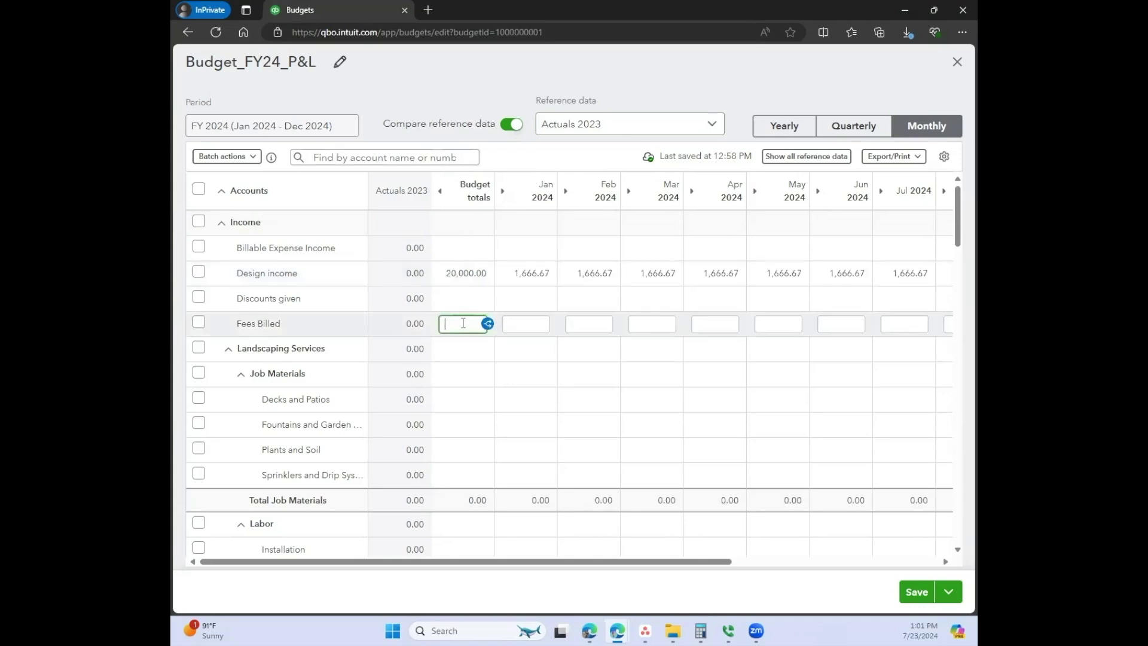
type("10000")
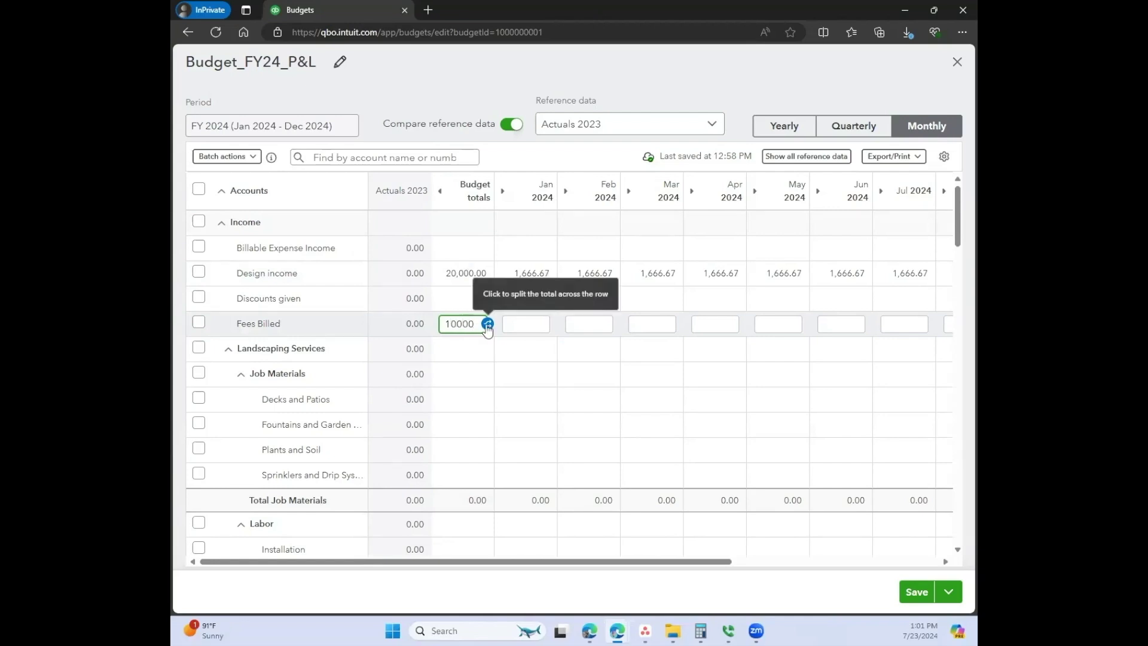
left_click(487, 325)
scroll(508, 379, "down", 8)
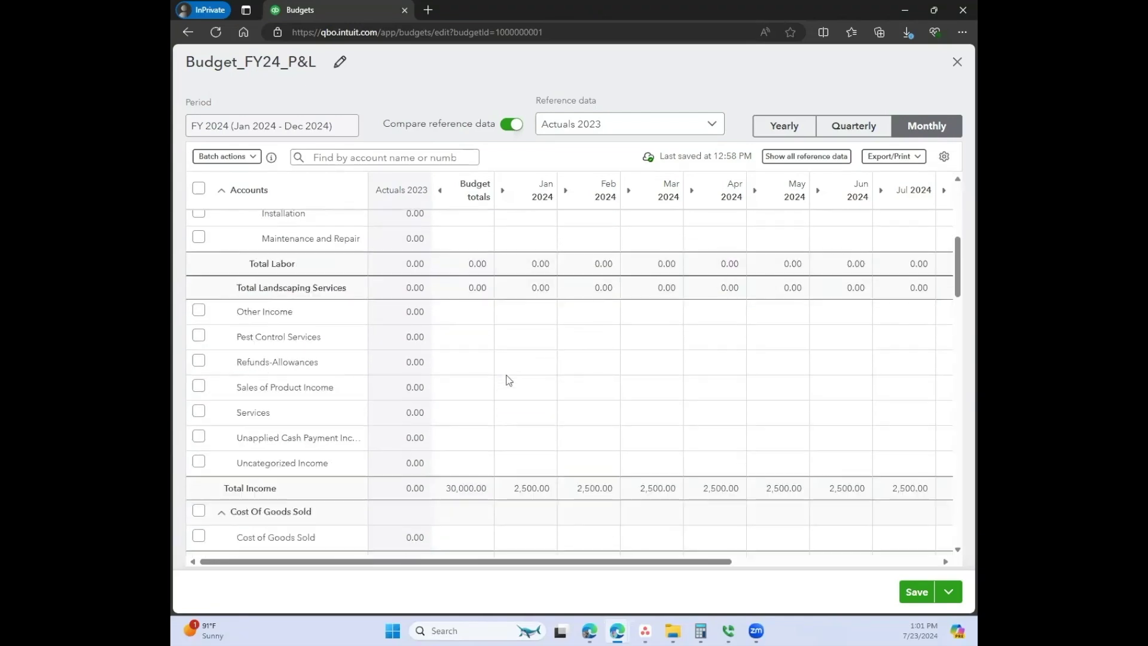
scroll(508, 379, "down", 1)
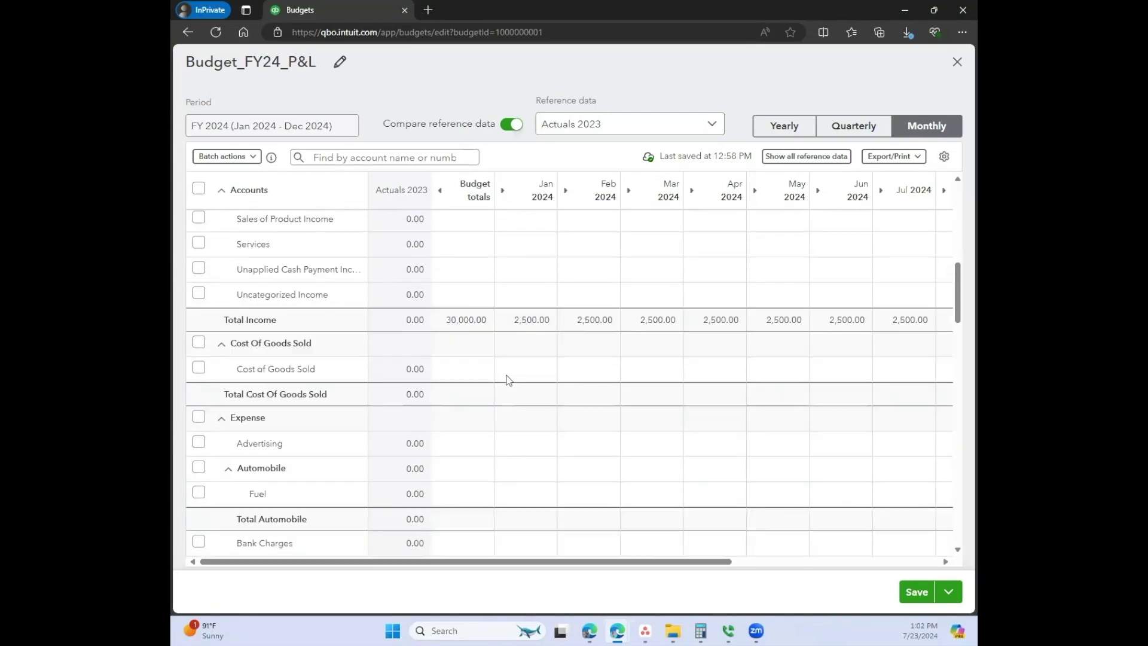
scroll(541, 429, "up", 10)
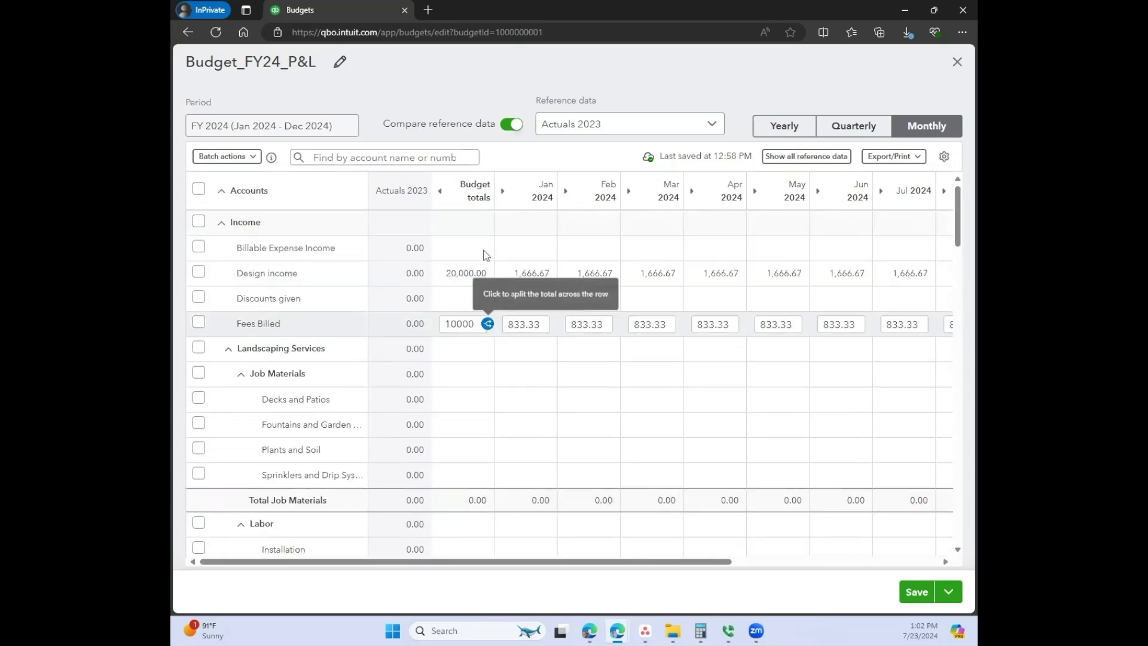
scroll(474, 335, "down", 6)
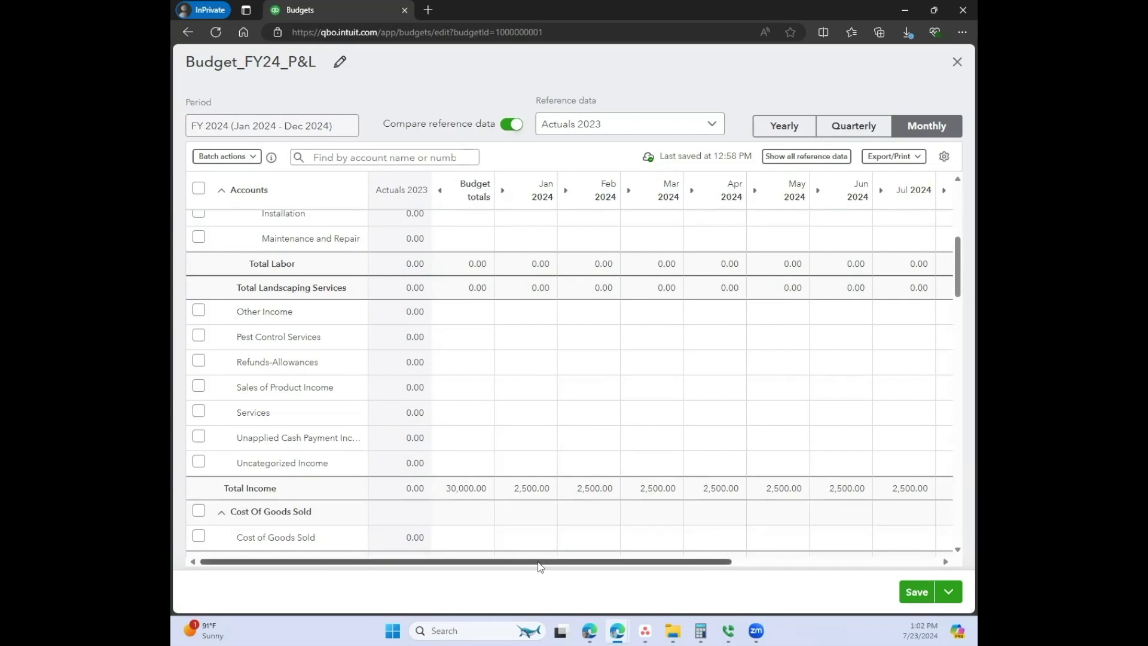
left_click_drag(541, 562, 469, 549)
- Enter 5000 as the Design income amount for January through April
type("0")
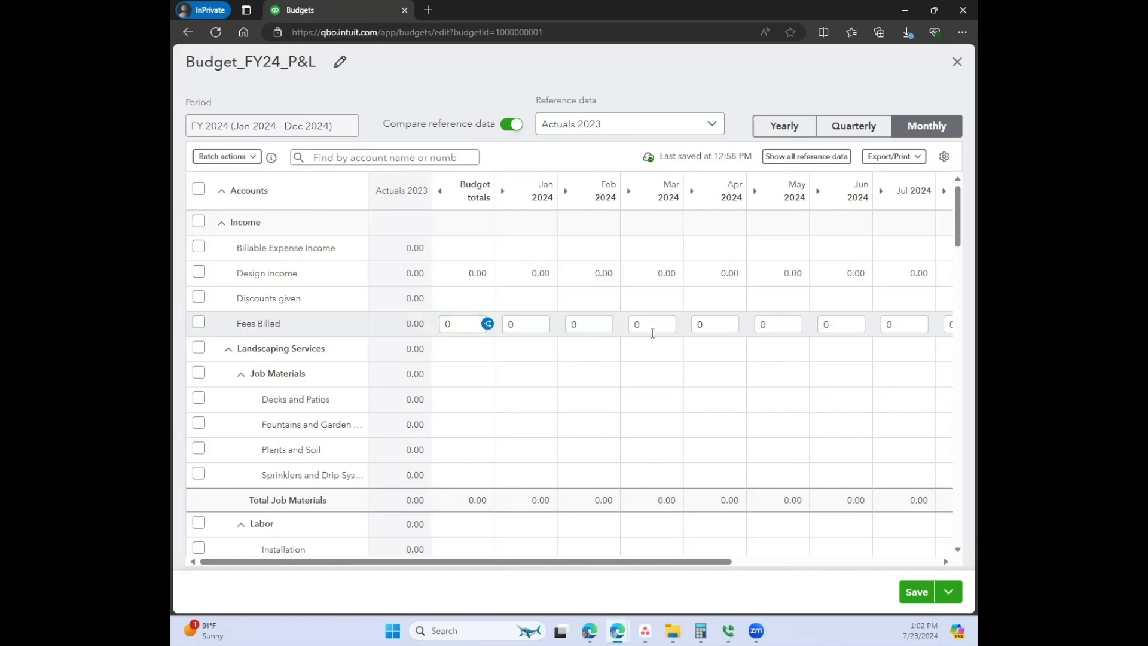
left_click_drag(604, 562, 545, 565)
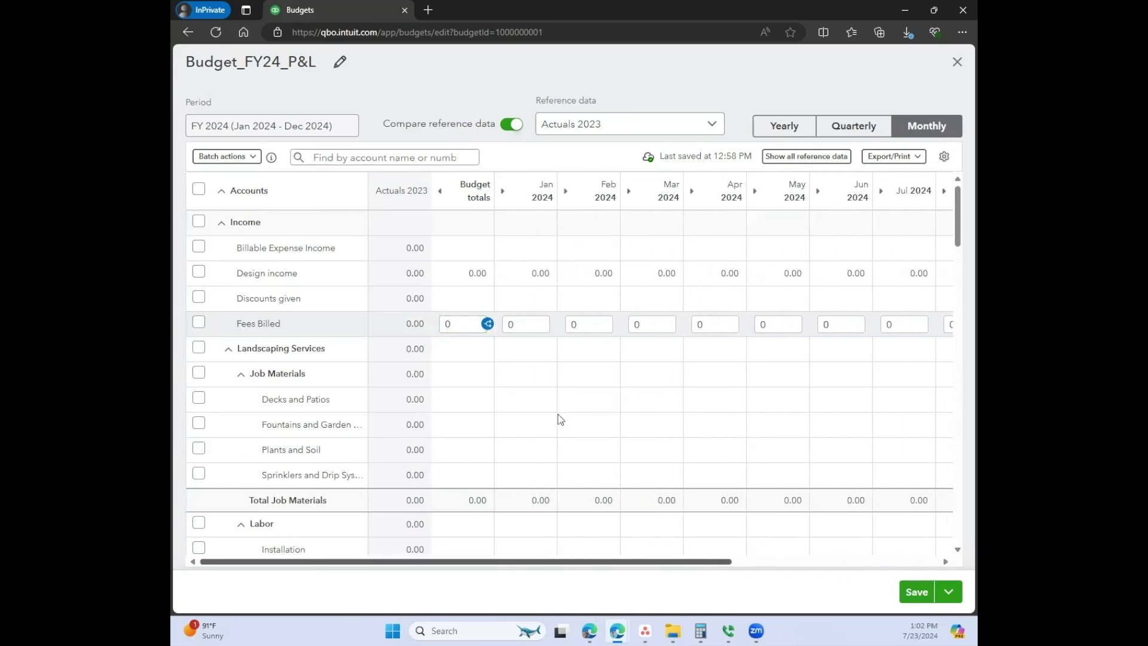
left_click(529, 275)
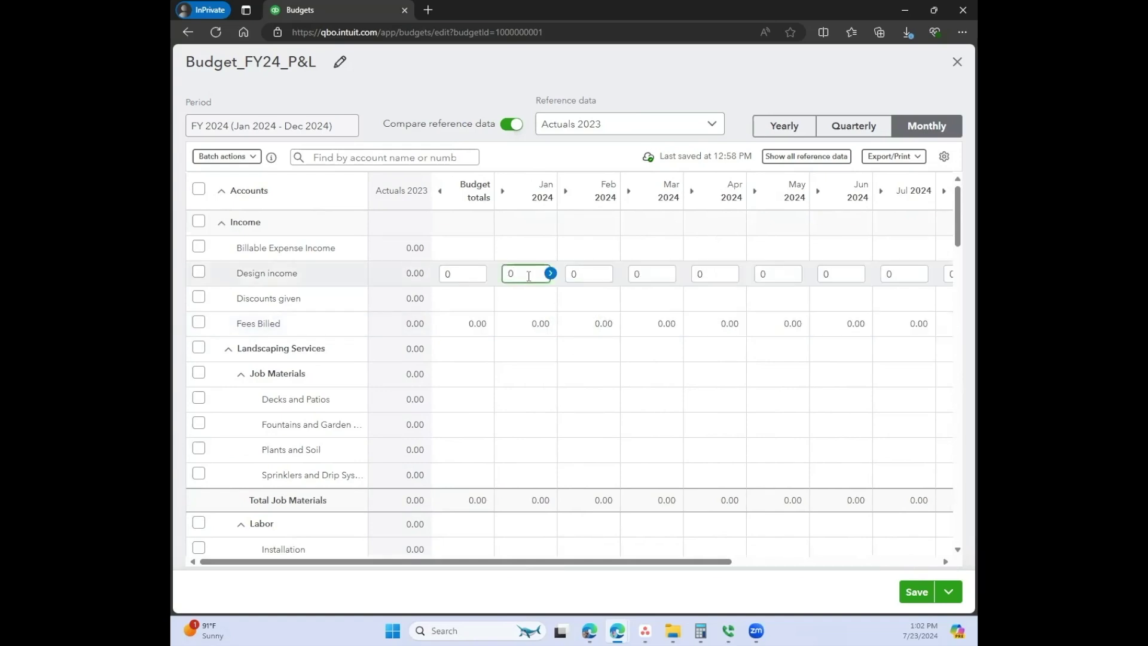
type("5000")
key("Tab")
type("5000")
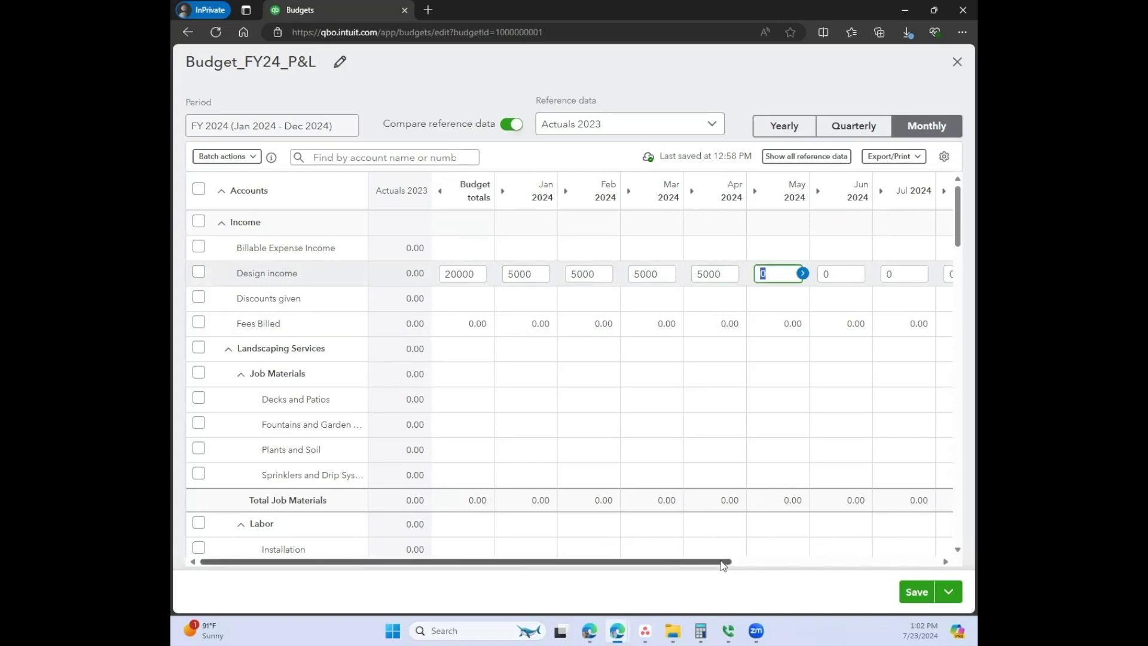
- Set Design income to 2500 from May and 1000 from September, copied across remaining months
left_click_drag(727, 561, 823, 564)
left_click(618, 274)
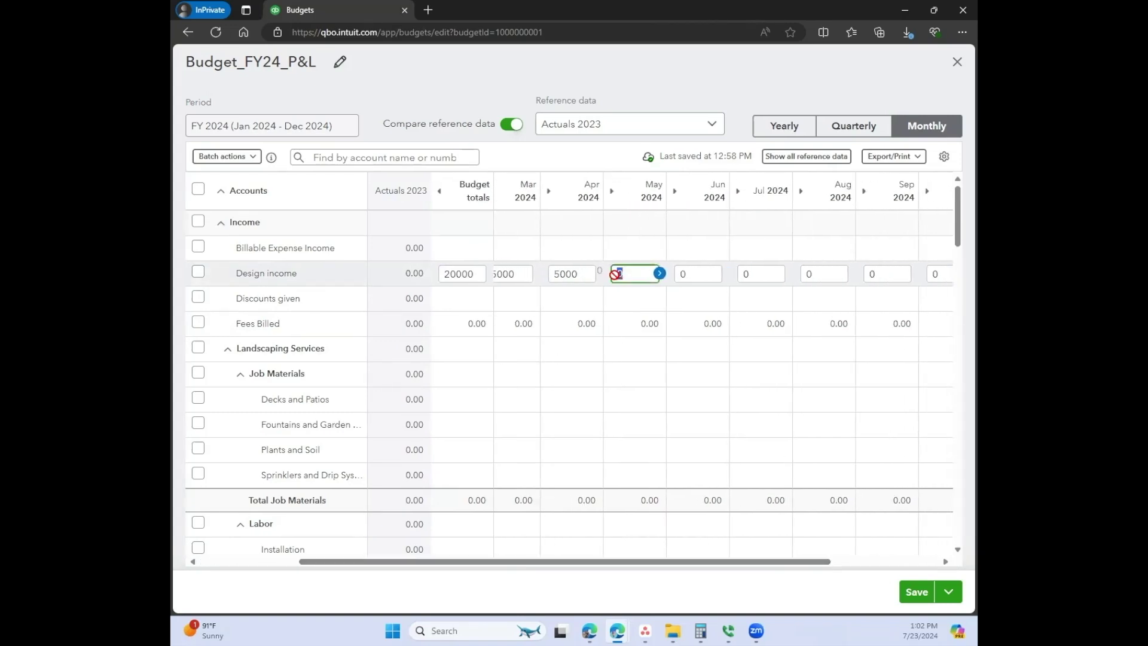
type("2500")
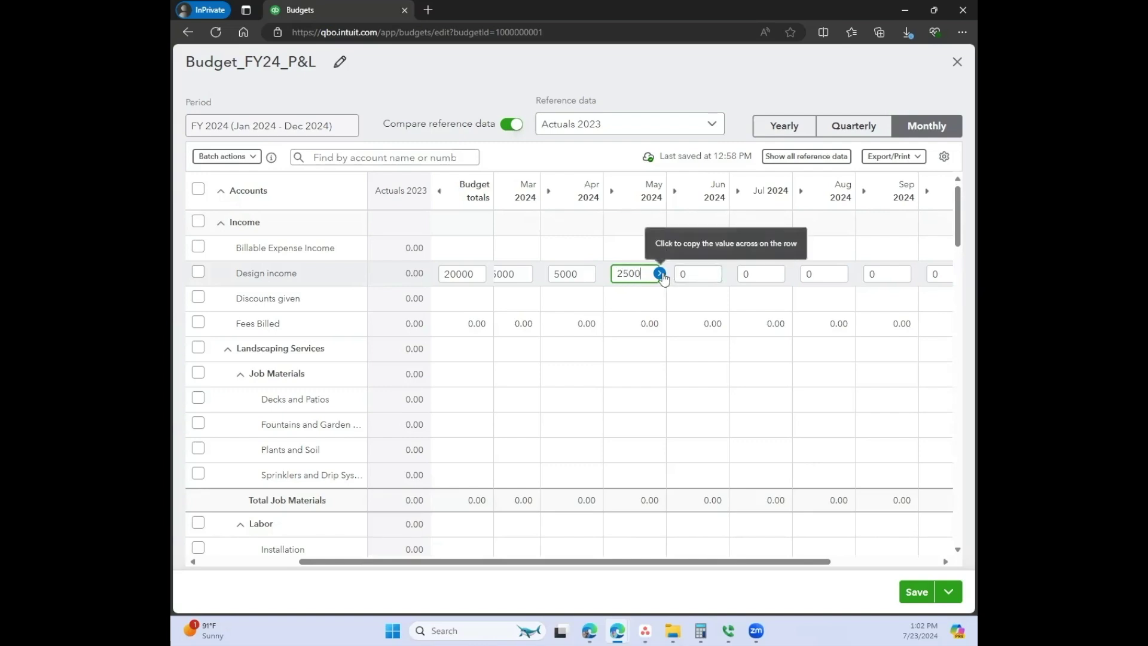
left_click(662, 275)
left_click_drag(807, 563, 956, 562)
left_click(727, 273)
type("1000")
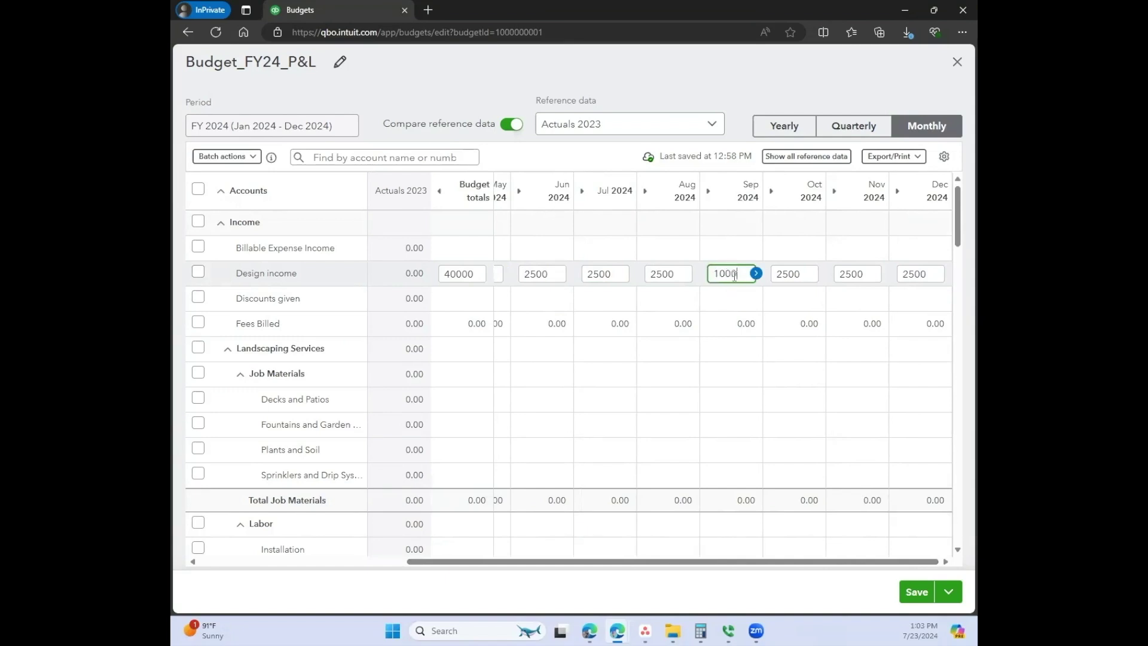
left_click(756, 274)
- Check the Design income yearly total of 34000 and finish editing the row
left_click_drag(869, 562, 661, 562)
left_click(446, 273)
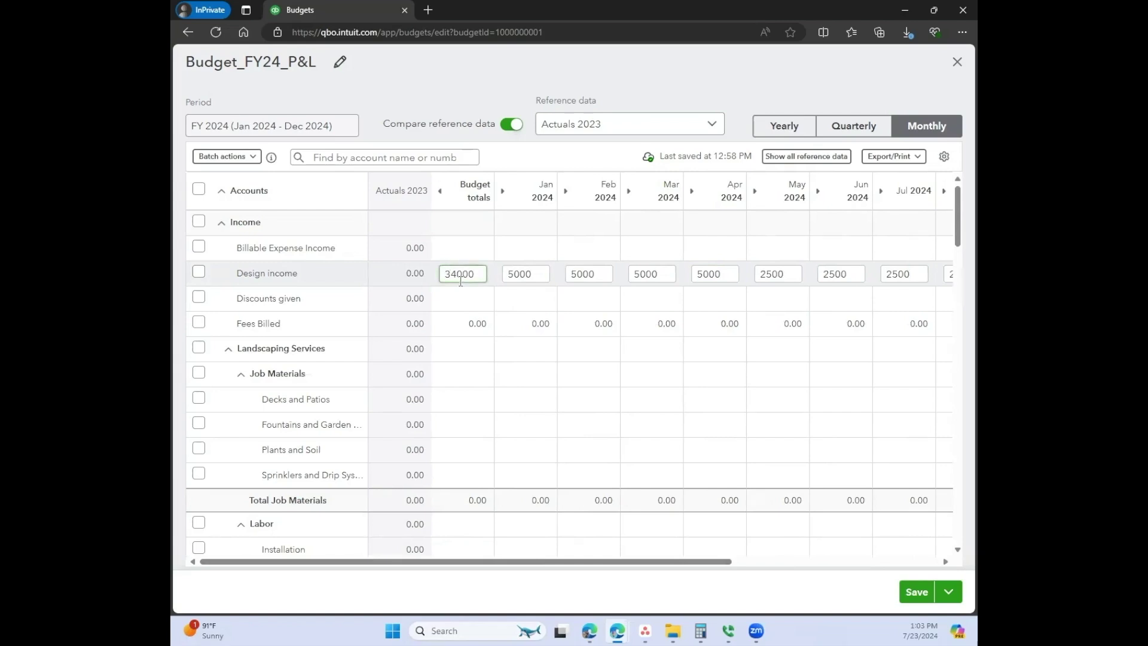
left_click(454, 363)
scroll(455, 364, "down", 5)
scroll(454, 472, "down", 15)
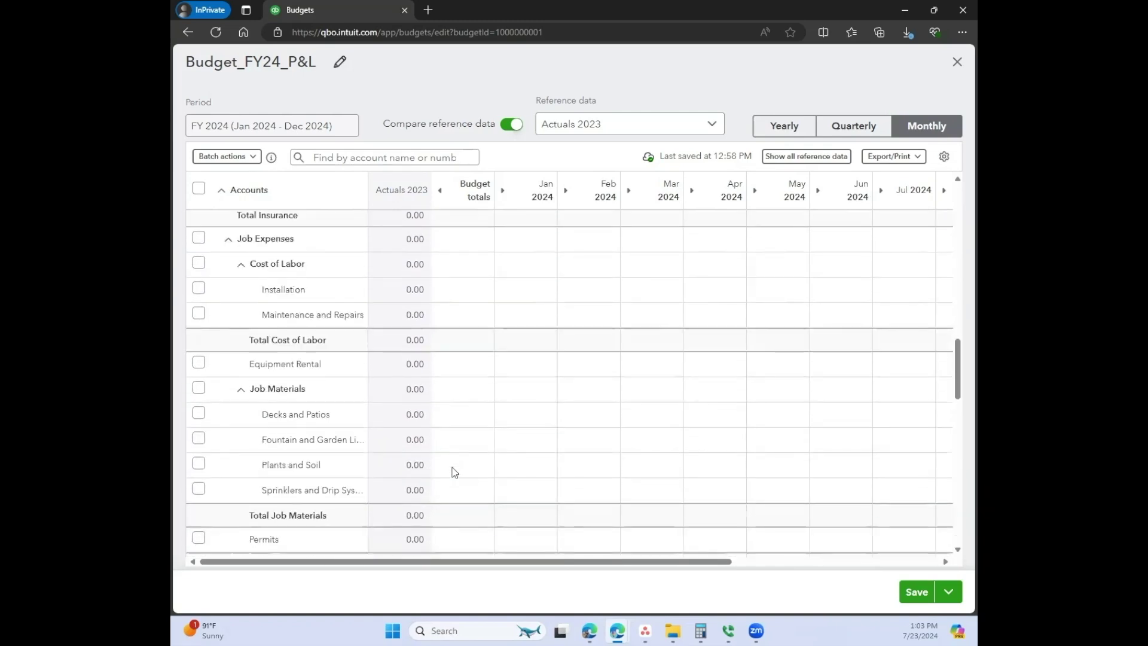
scroll(455, 473, "down", 3)
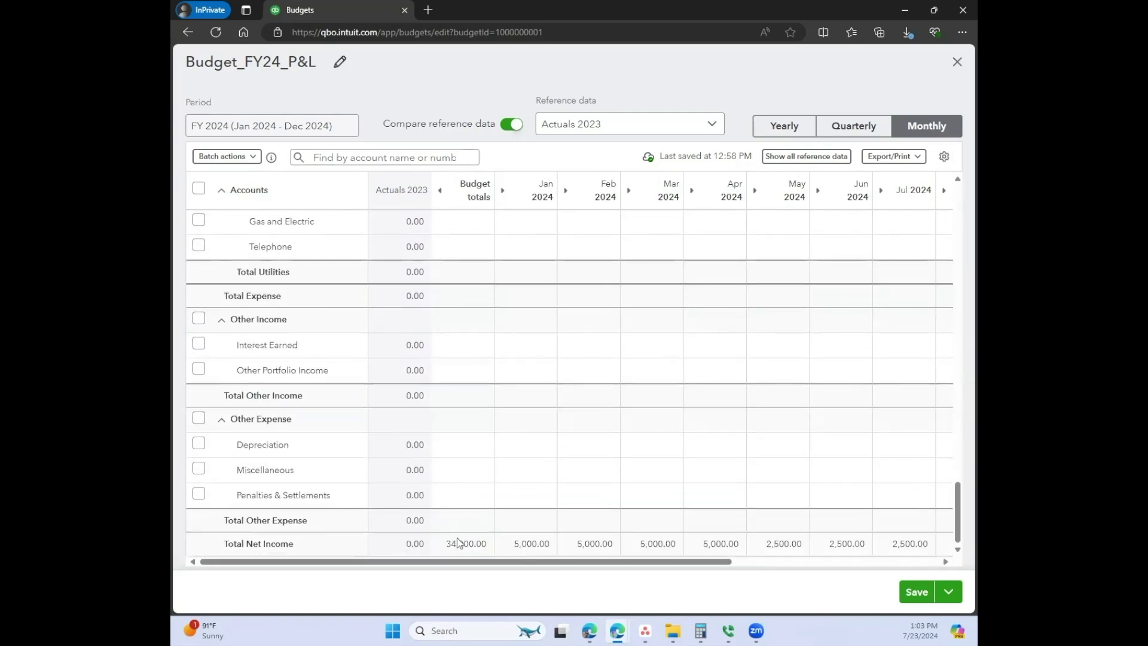
- Change the budget title from Budget_FY24_P&L to Forecast_FY24_P&L
left_click(459, 544)
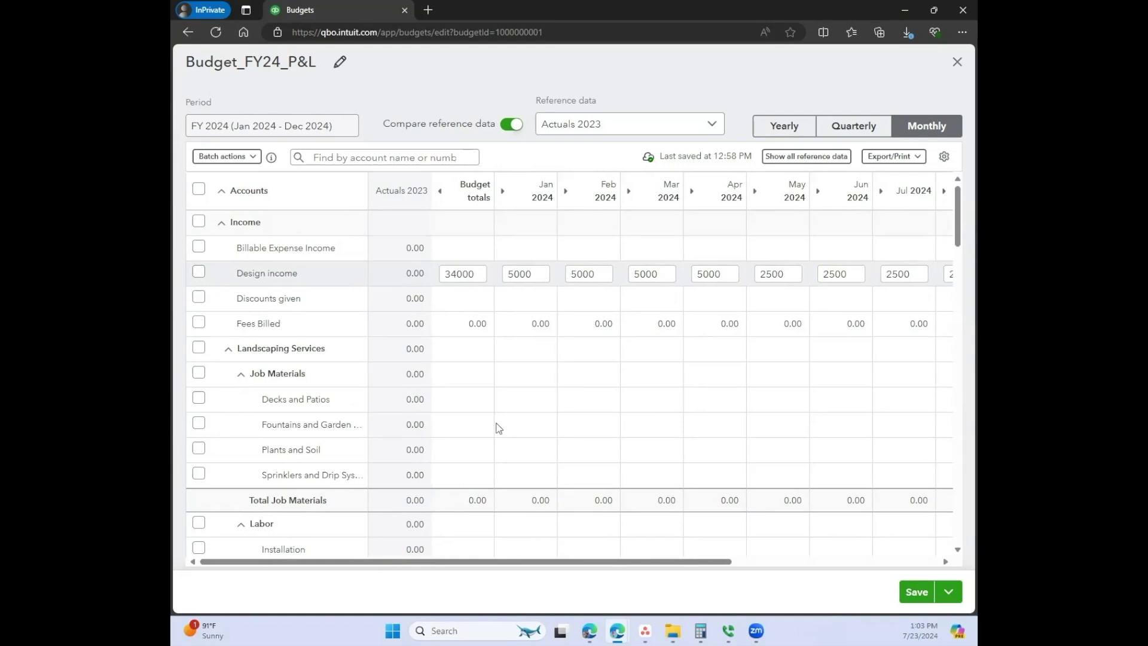
left_click(339, 67)
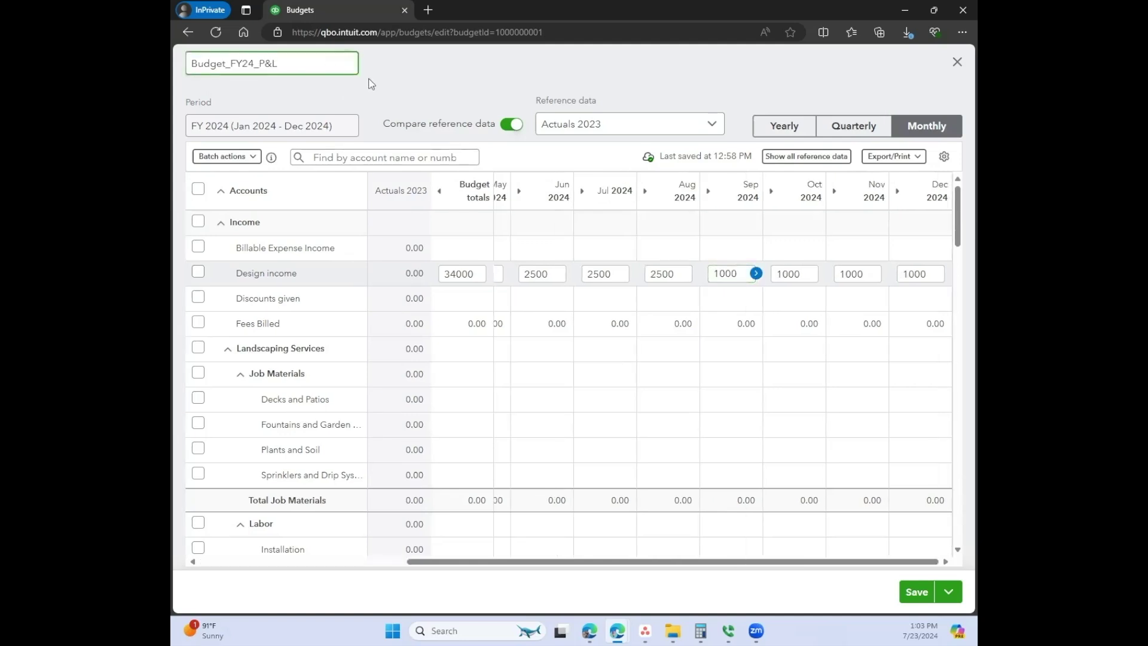
key("Home")
key("shift+End")
key("shift+Left")
key("shift+Left")
key("shift+Left")
key("shift+Left")
key("shift+Left")
key("shift+Left")
key("shift+Left")
key("shift+Left")
key("shift+Left")
type("Forecast")
key("Return")
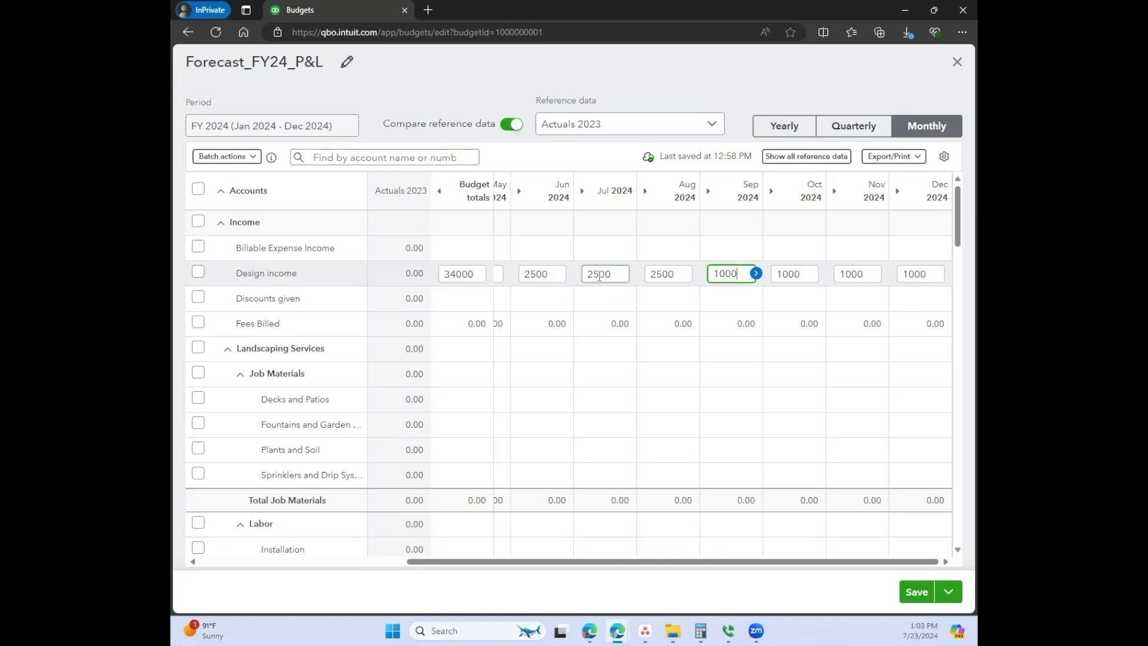
- Set Design income to 3500 in August and copy it through December
left_click(664, 275)
left_click(675, 277)
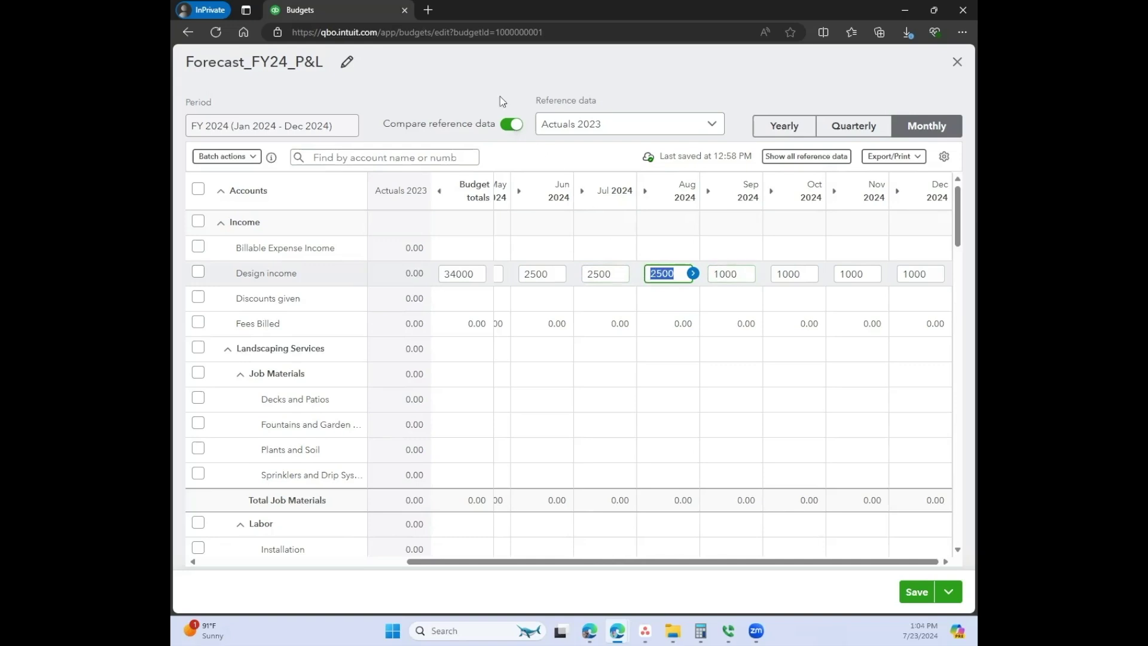
type("35")
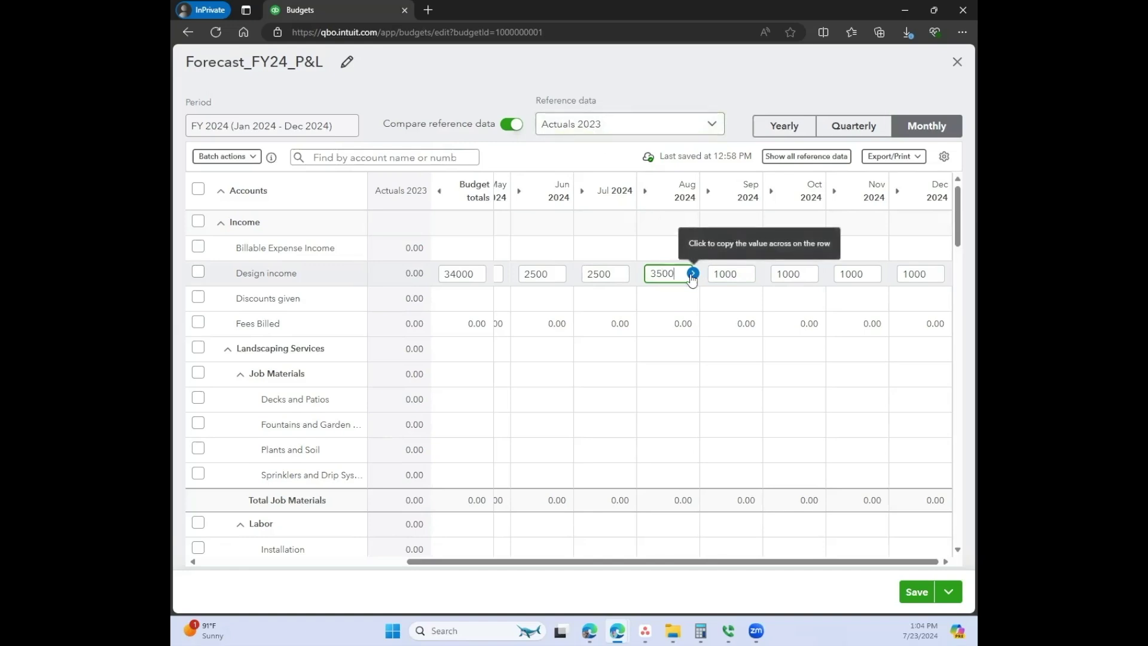
left_click(693, 275)
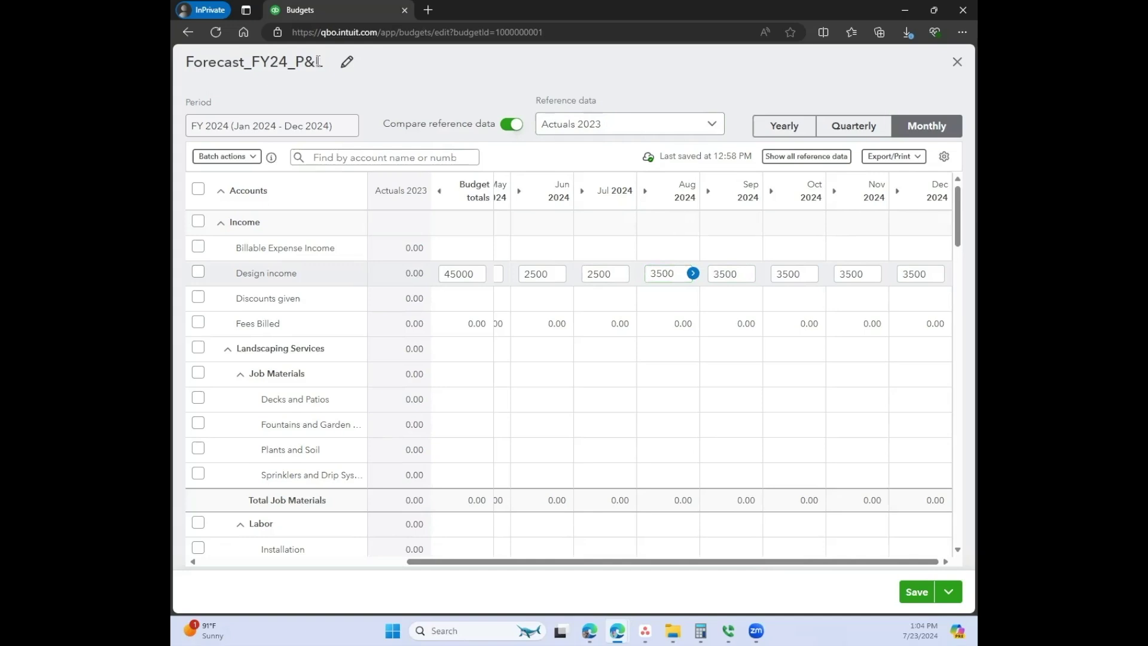
- Rename the budget Forecast_August_P&L, save it, and close the budget editor
left_click(346, 62)
left_click_drag(236, 64, 257, 64)
type("Aug")
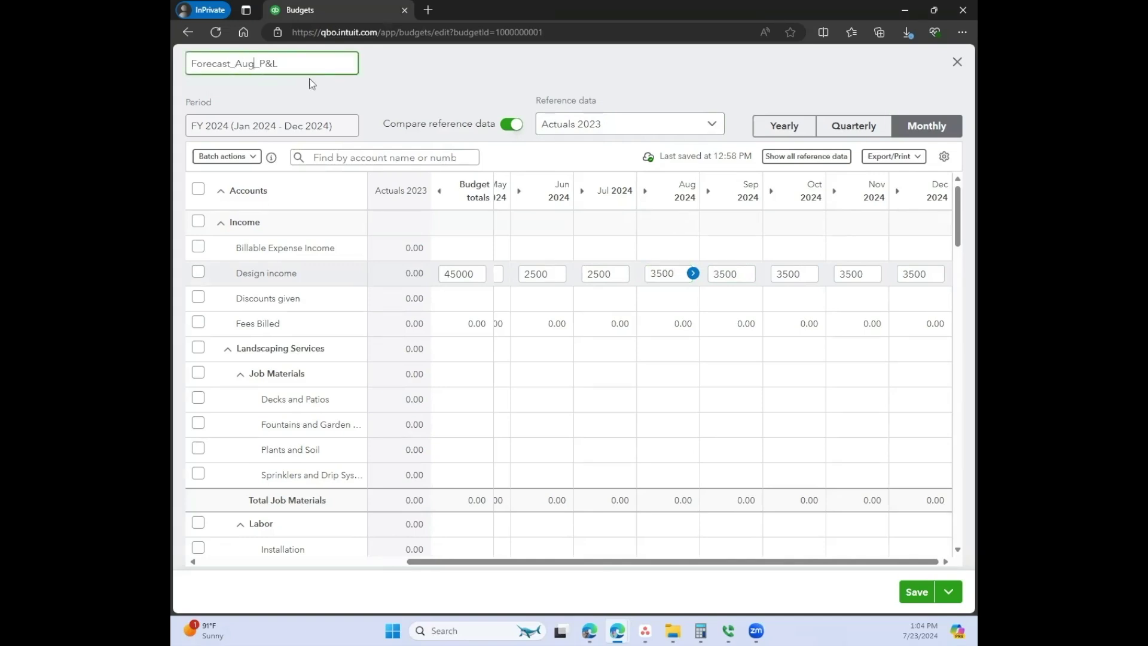
type("ust")
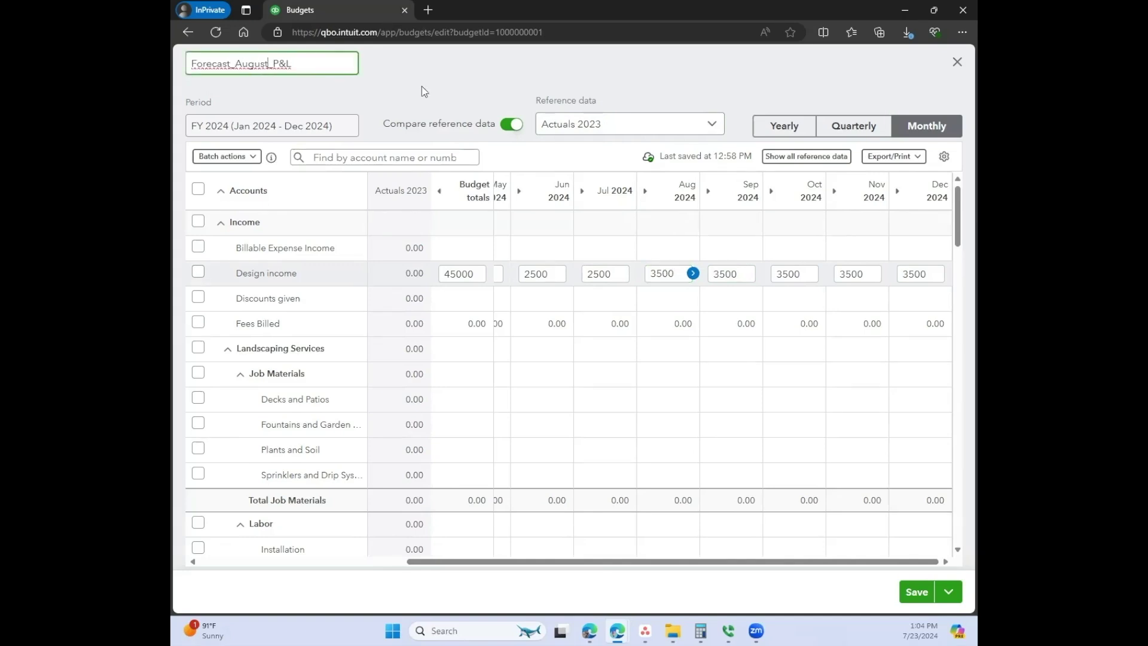
key("Return")
left_click(928, 597)
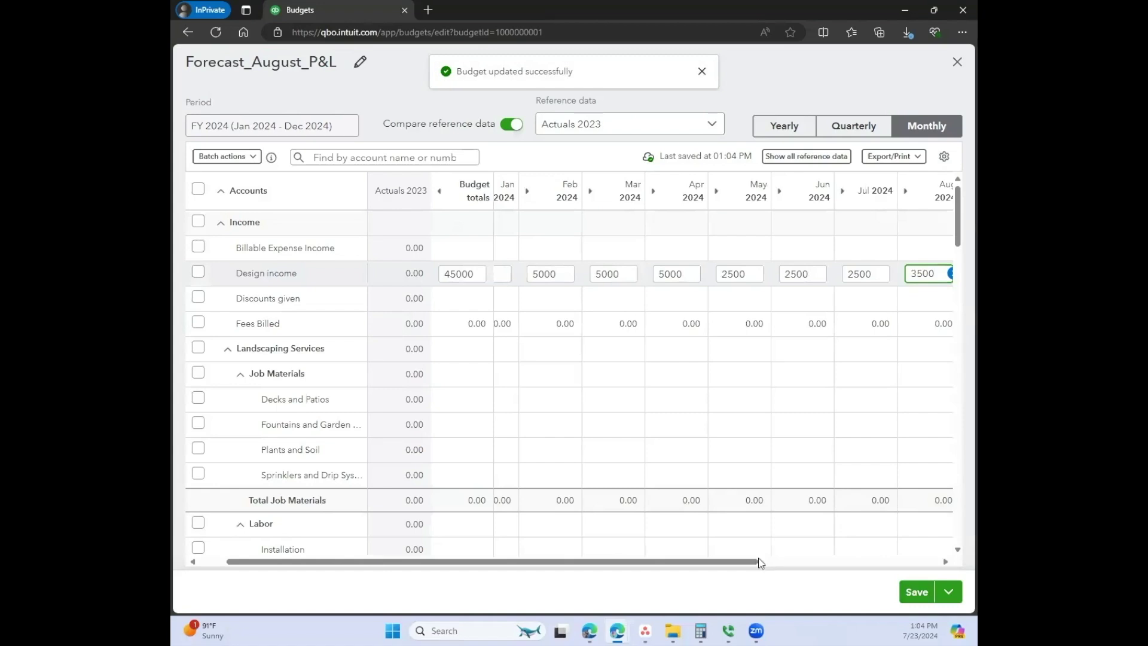
left_click_drag(756, 561, 929, 563)
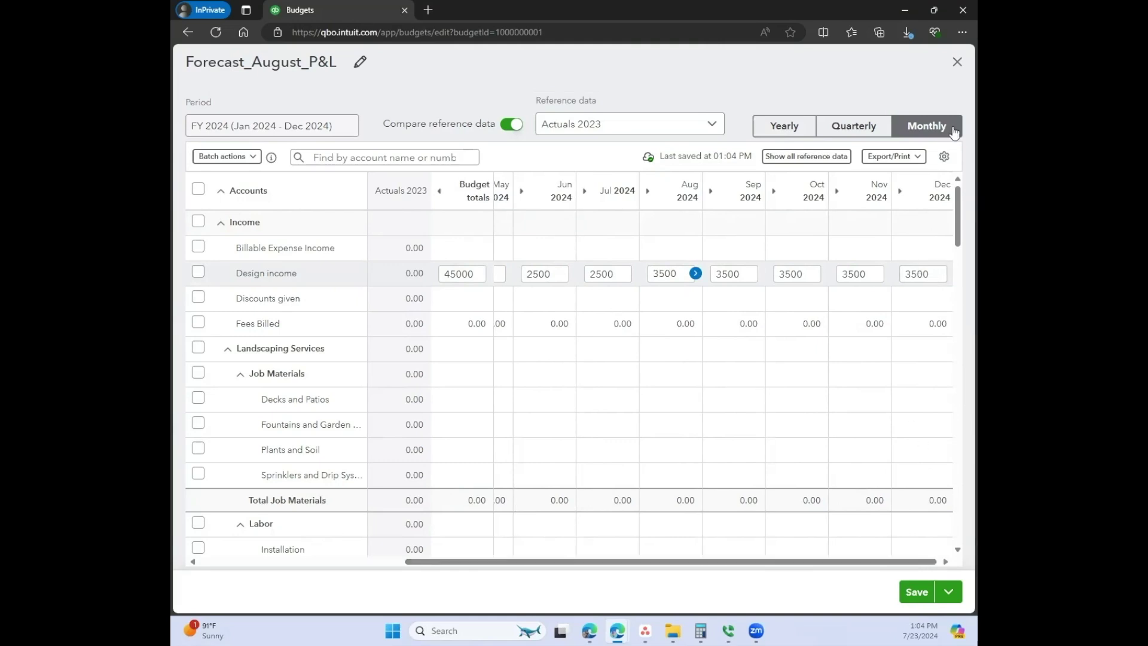
left_click(958, 62)
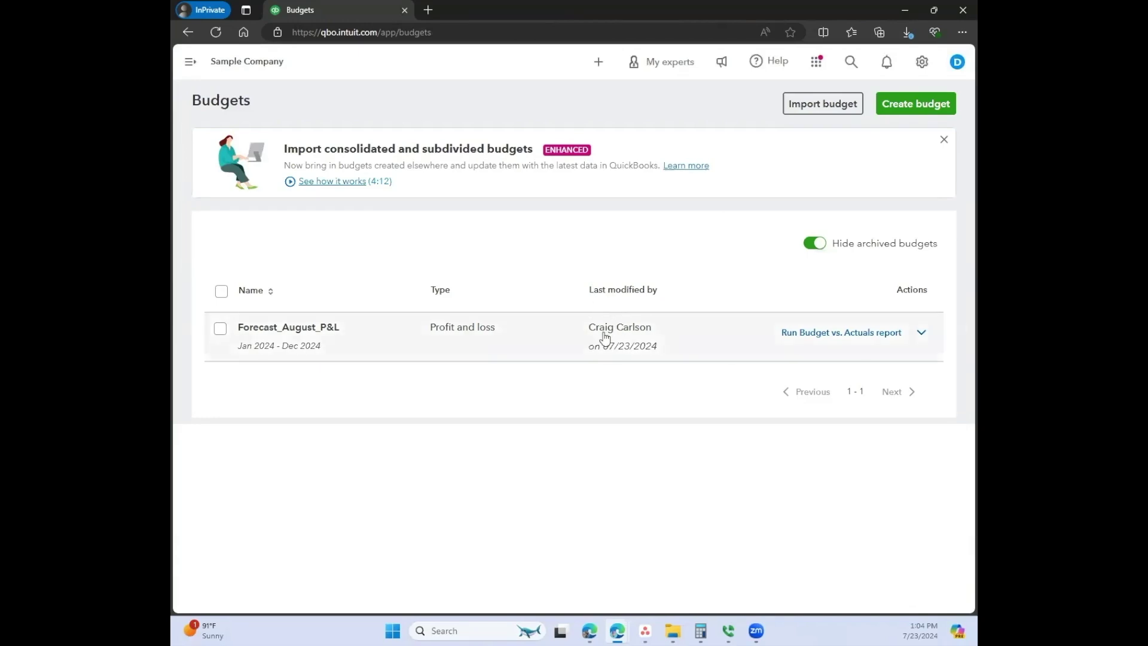
- Run Budget vs. Actuals for Forecast_August_P&L and review through to the 2024 TOTAL columns: $45,000.00 budgeted versus $1,642.46 actual net income
left_click(855, 336)
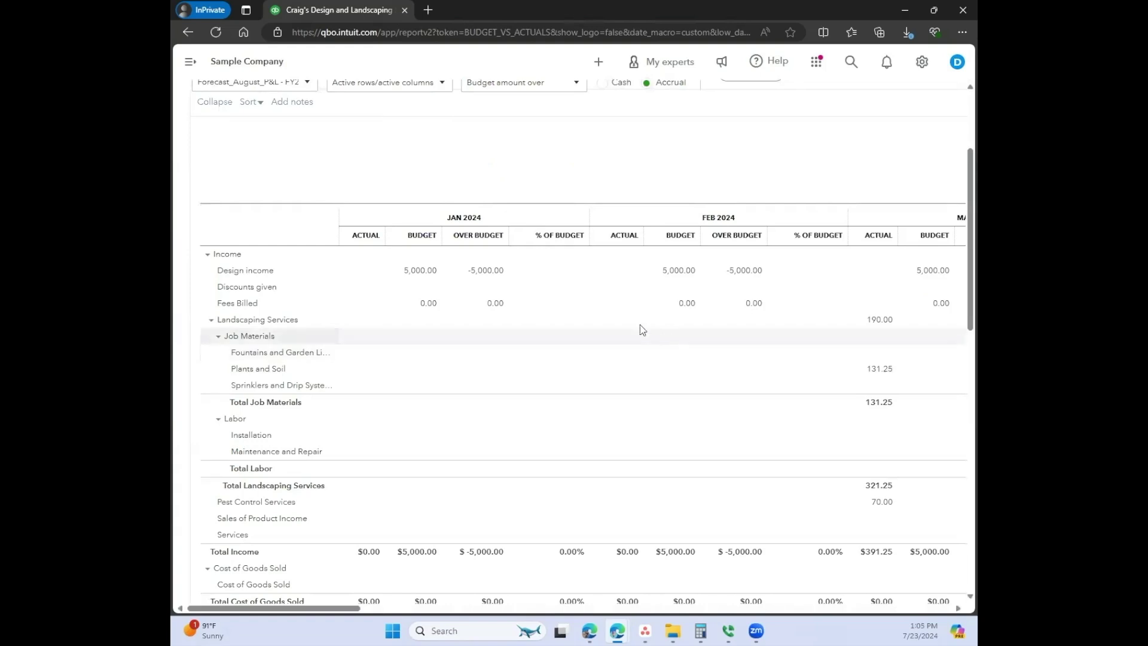
scroll(484, 318, "down", 4)
scroll(615, 274, "up", 4)
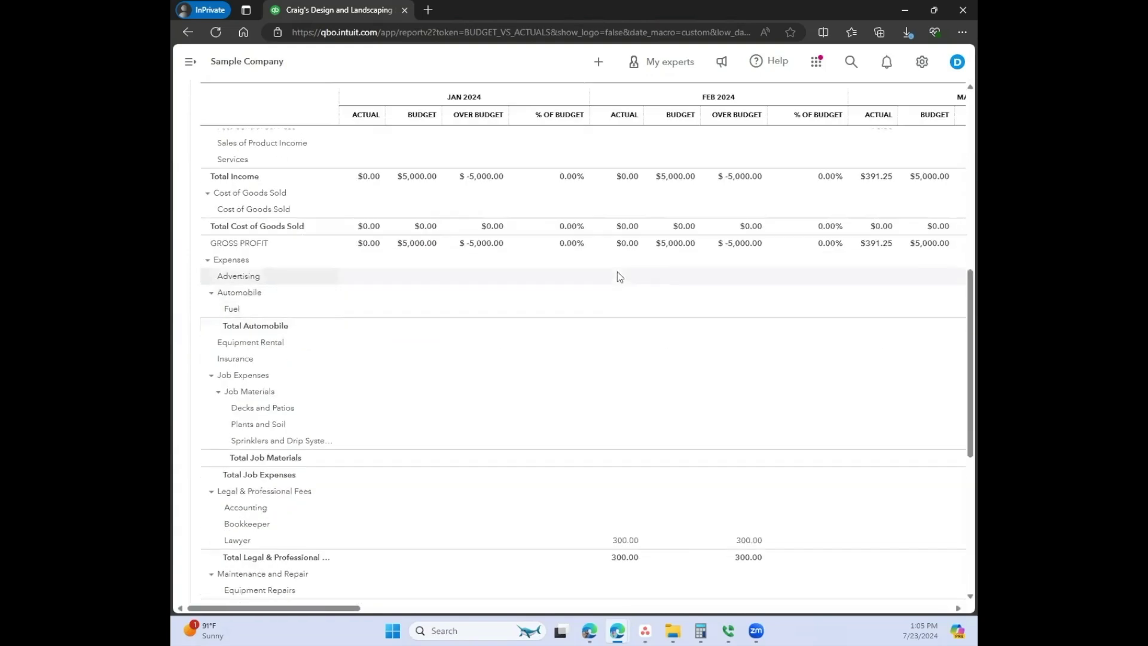
scroll(640, 554, "down", 3)
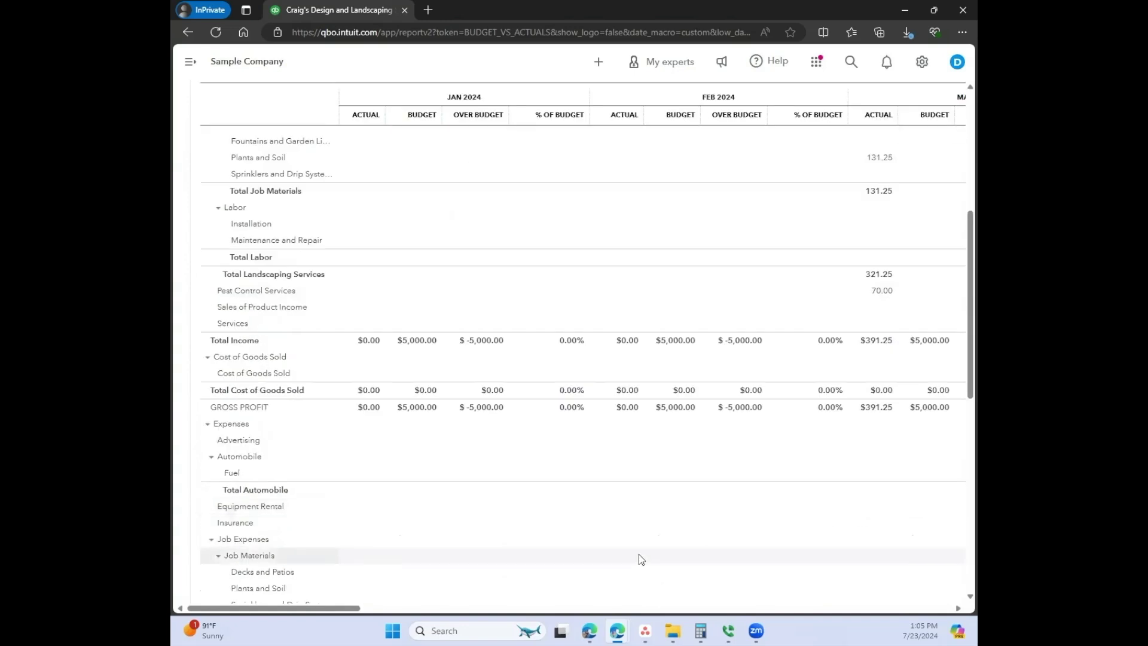
left_click_drag(351, 613, 610, 616)
scroll(489, 326, "down", 8)
scroll(489, 328, "down", 1)
scroll(960, 513, "right", 10)
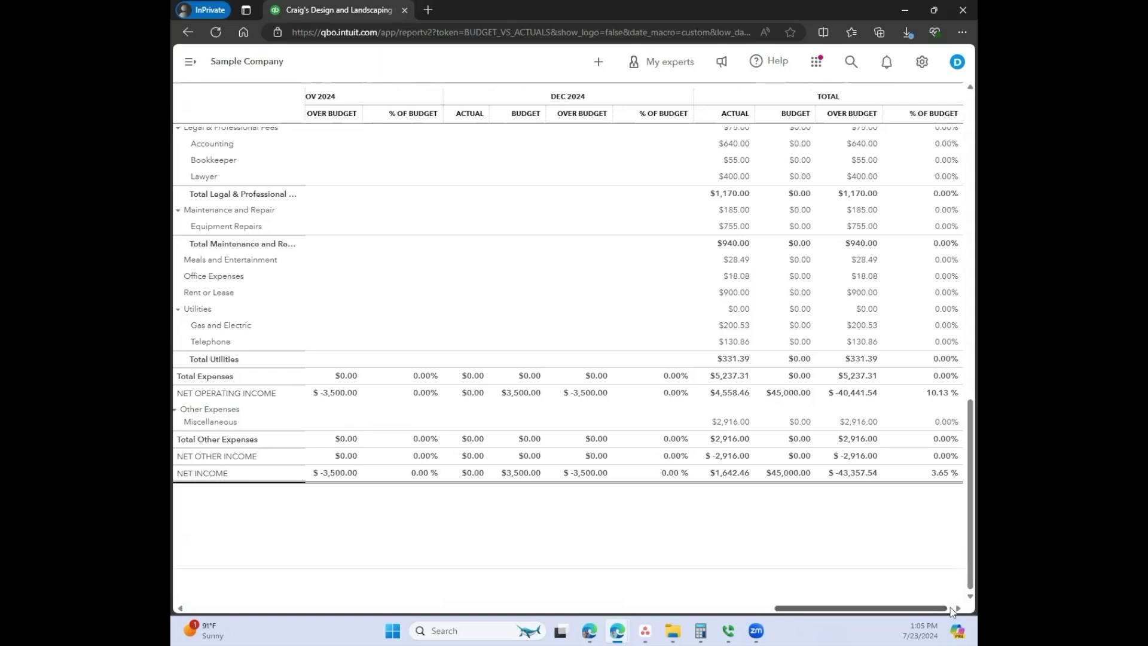
scroll(957, 569, "up", 5)
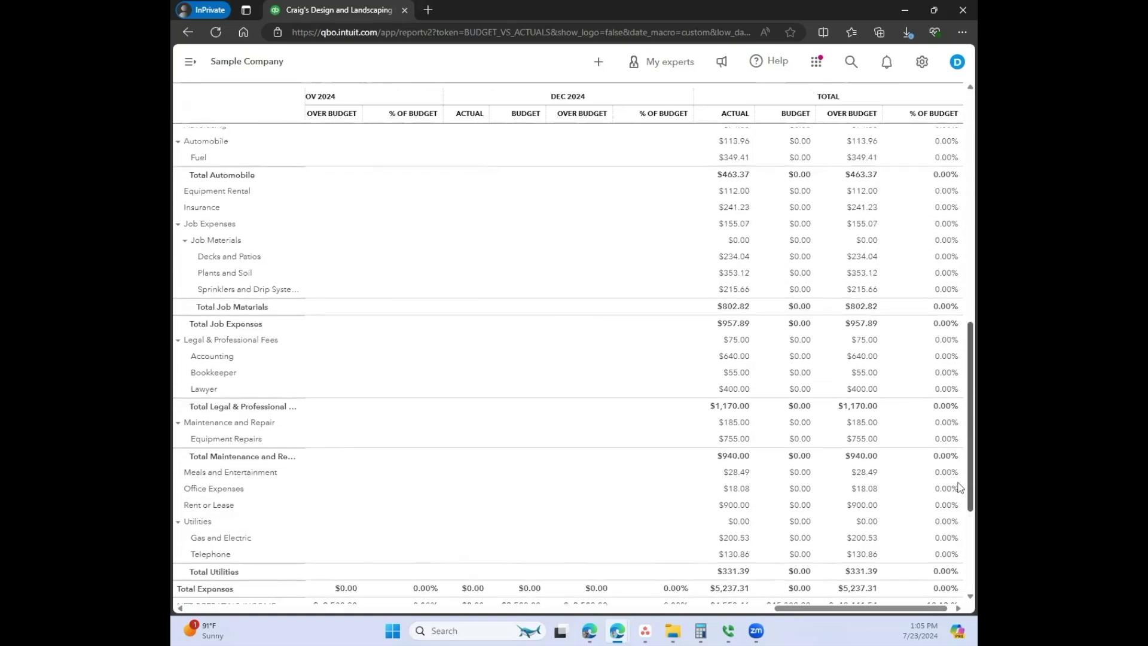
scroll(958, 475, "up", 1)
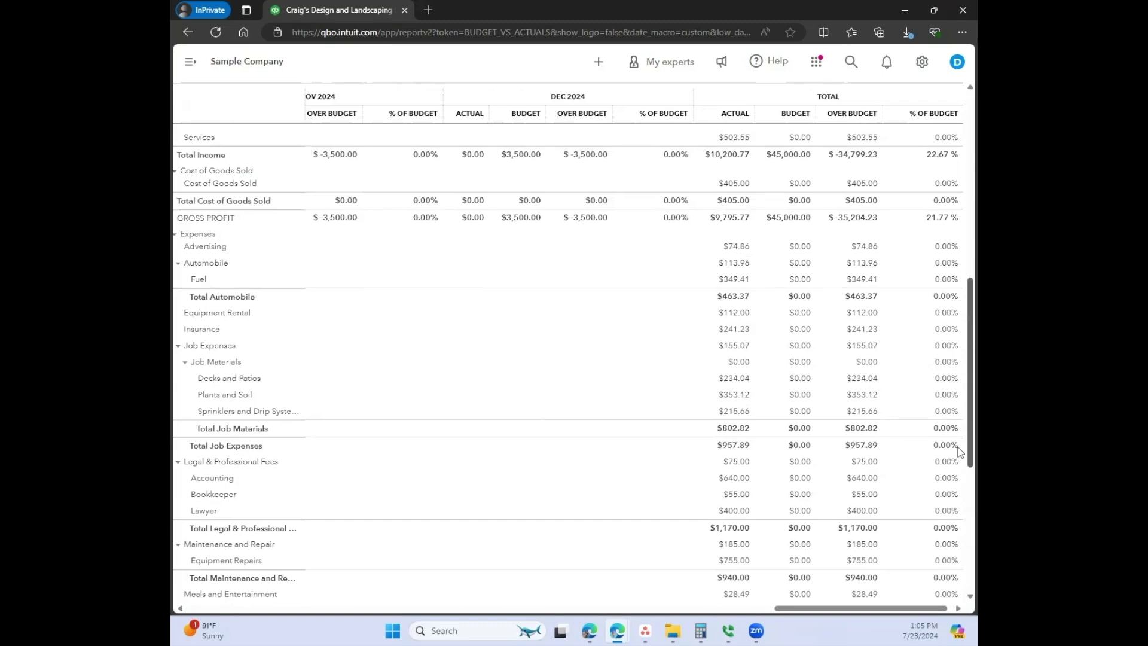
scroll(958, 448, "up", 8)
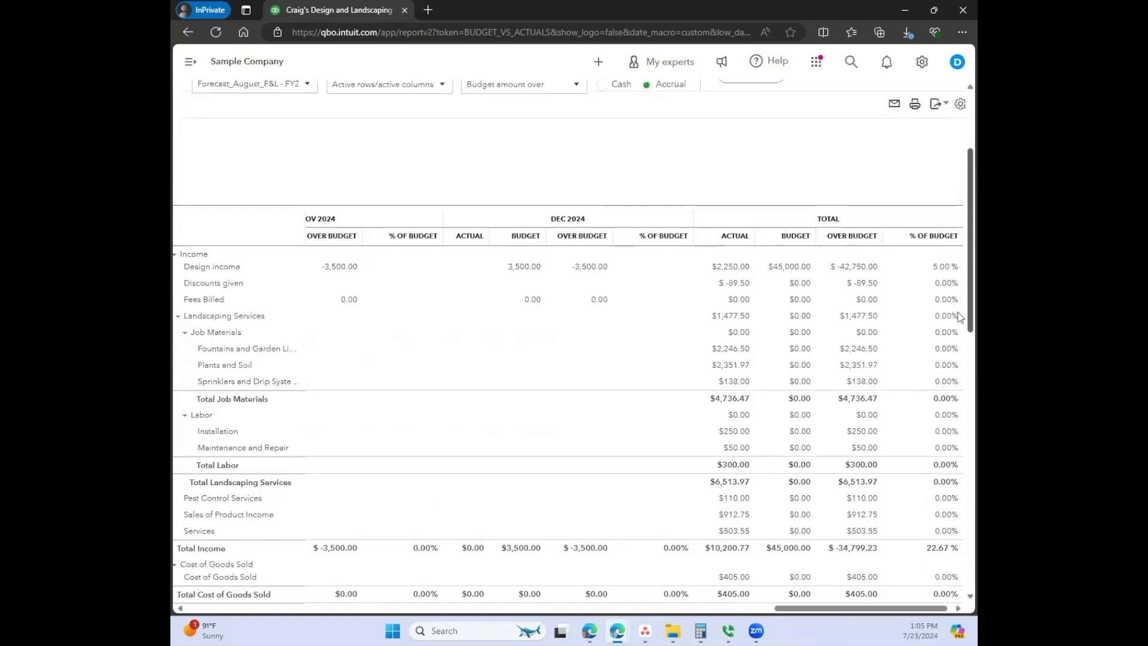
scroll(790, 214, "down", 1)
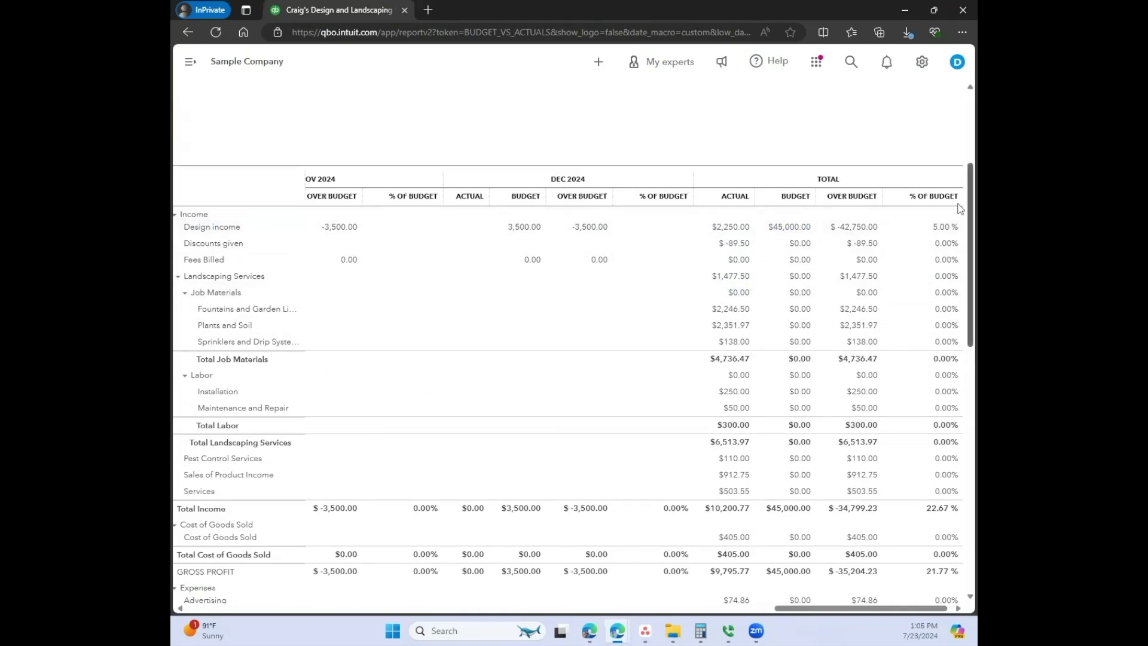
scroll(922, 238, "down", 12)
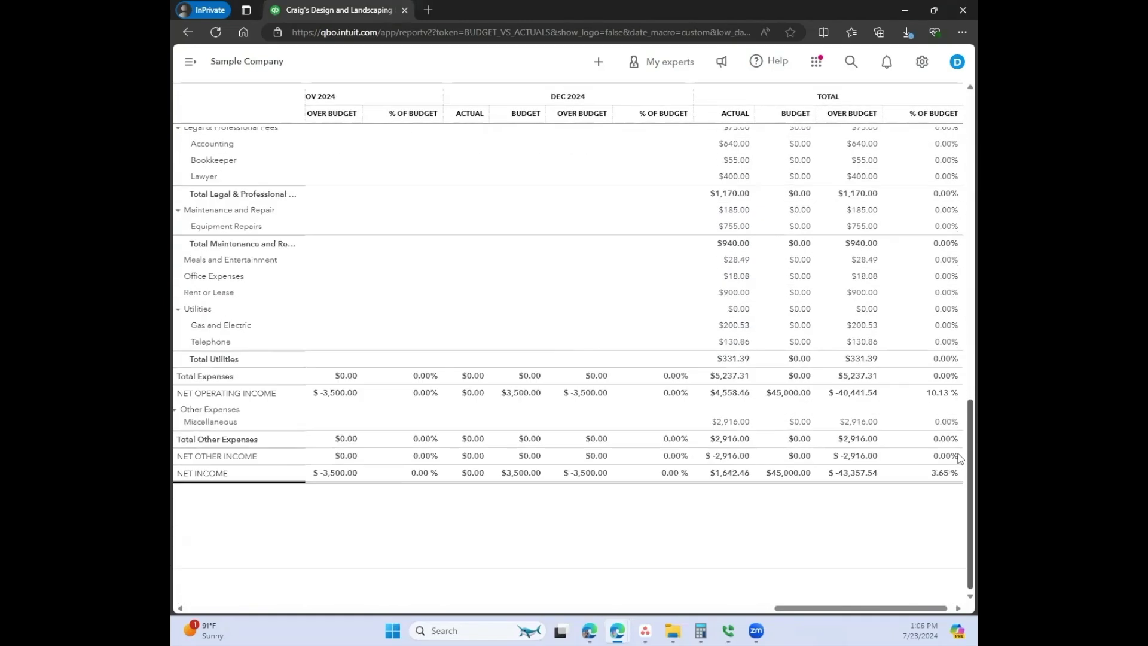
scroll(959, 243, "up", 8)
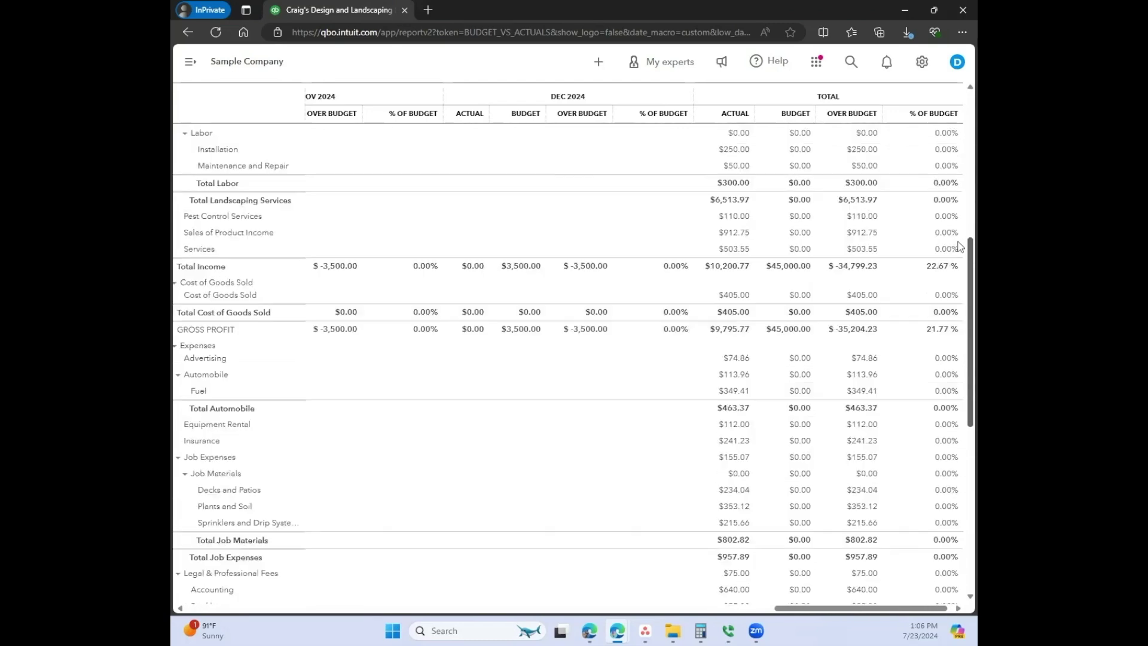
scroll(960, 244, "up", 7)
scroll(960, 173, "down", 2)
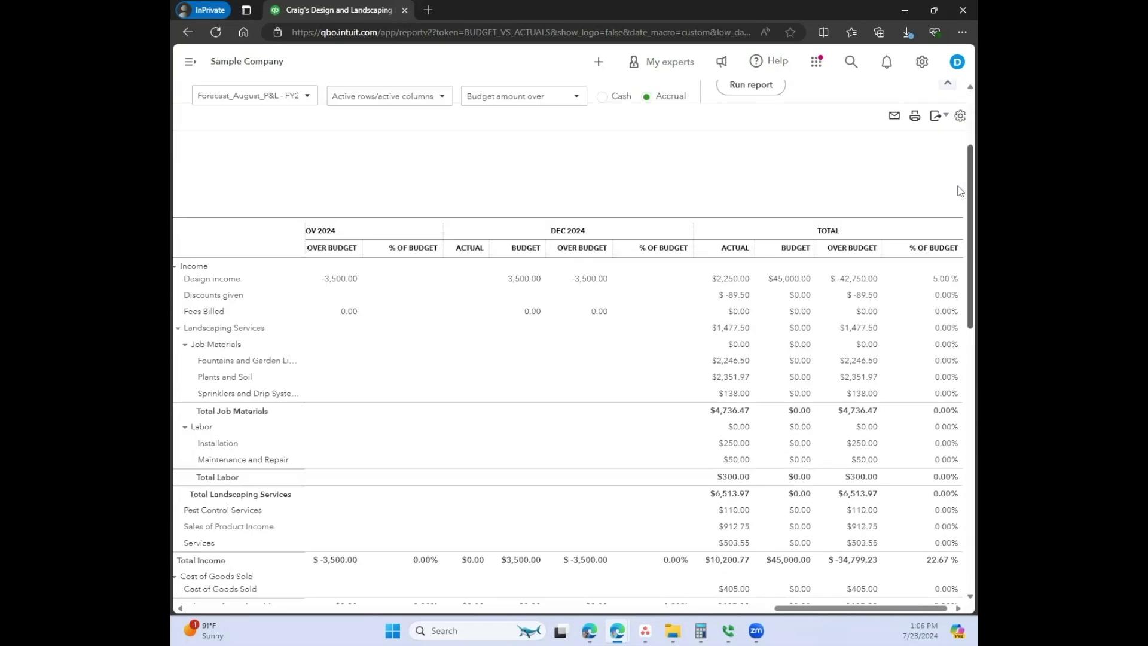
scroll(804, 353, "down", 3)
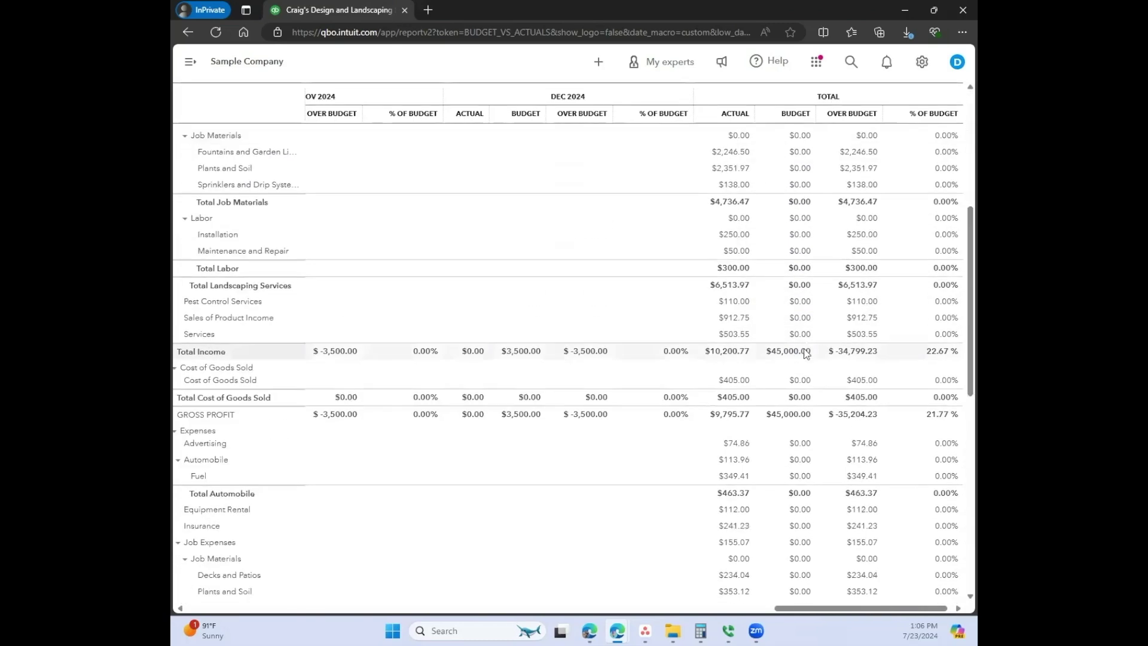
scroll(804, 353, "down", 9)
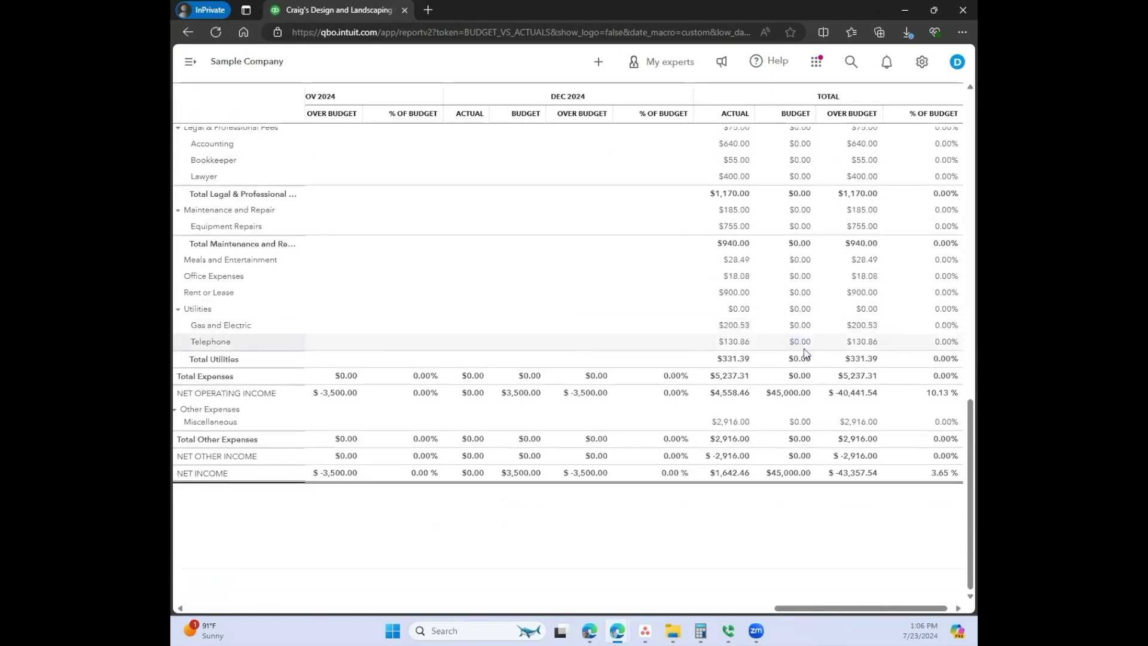
scroll(885, 508, "up", 8)
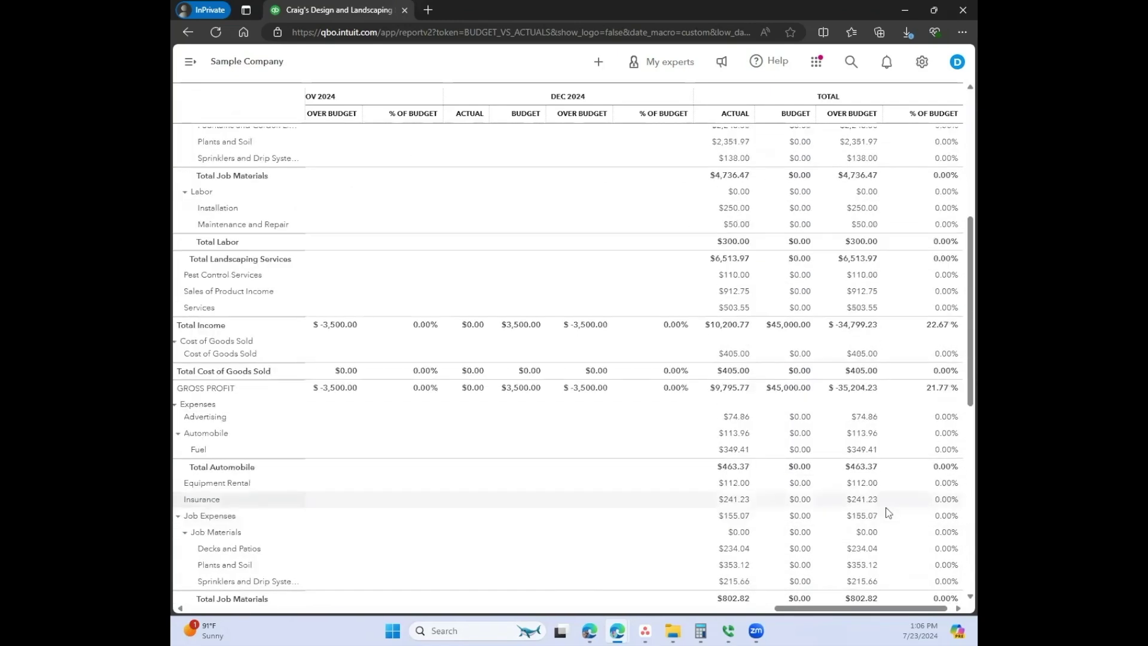
scroll(888, 512, "up", 3)
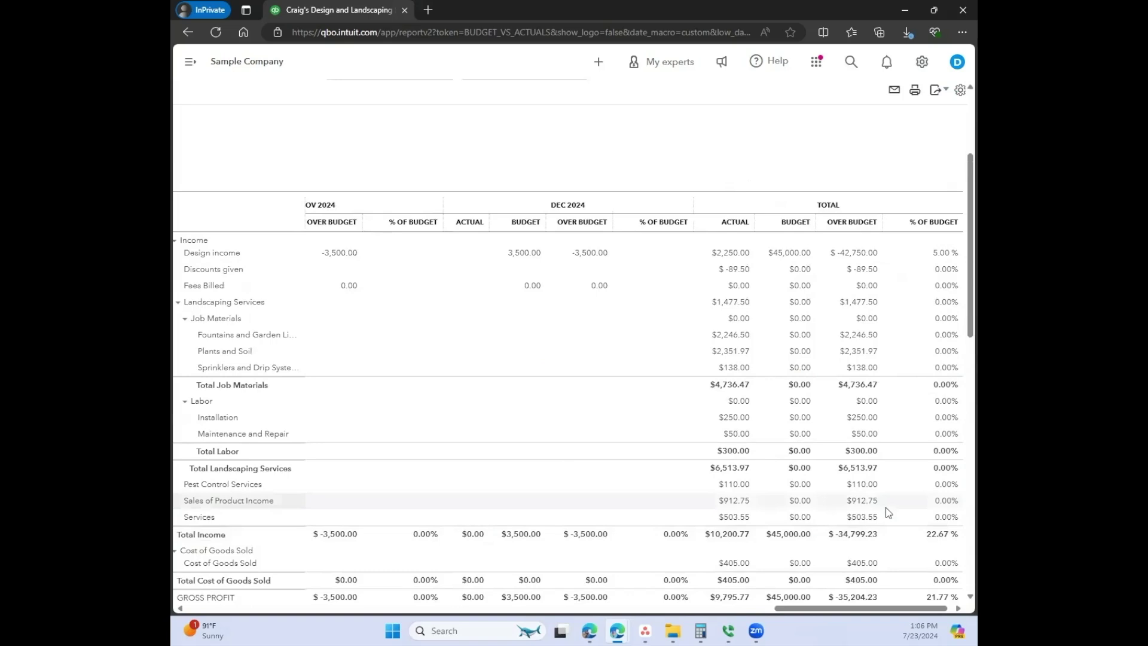
left_click_drag(775, 604, 872, 609)
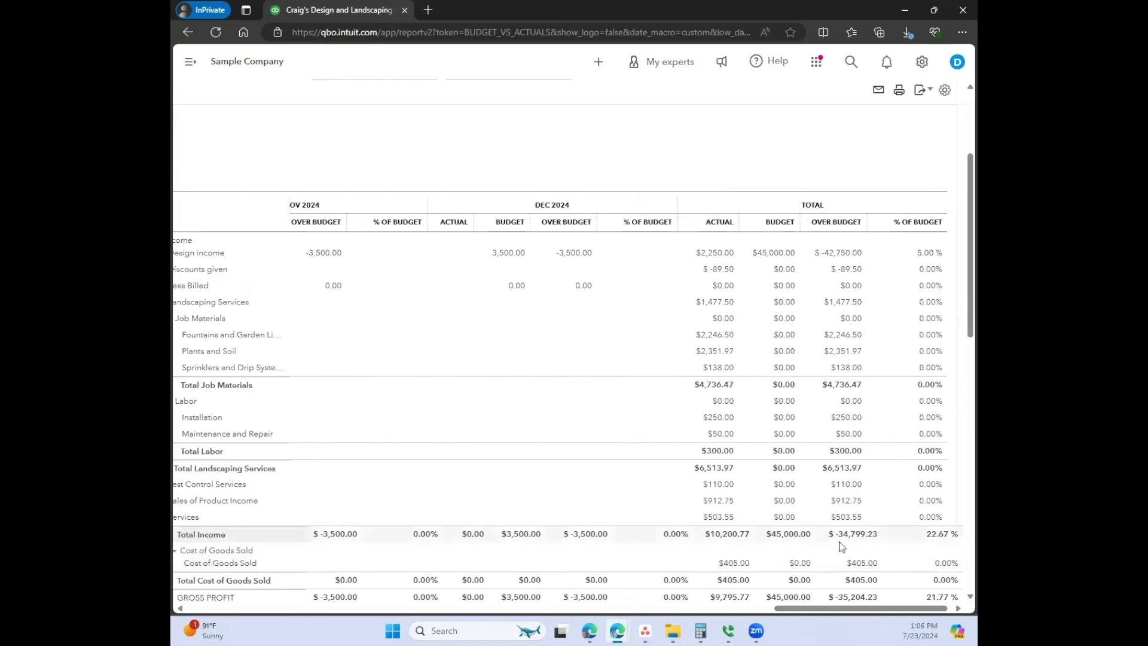
scroll(462, 276, "up", 3)
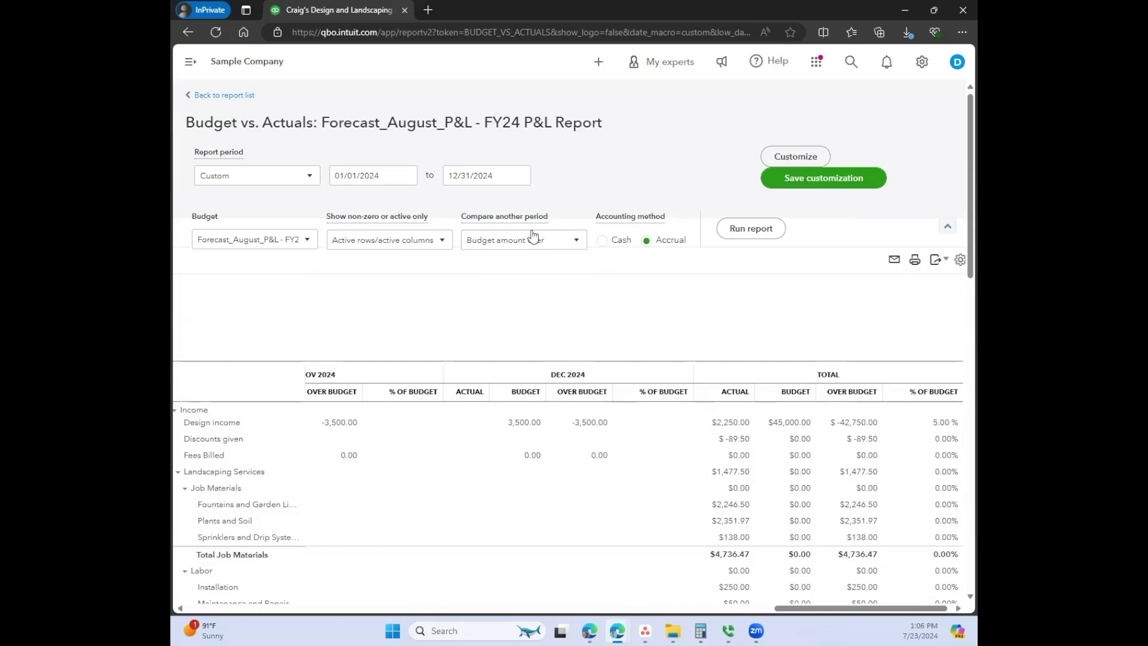
left_click(307, 241)
left_click(500, 240)
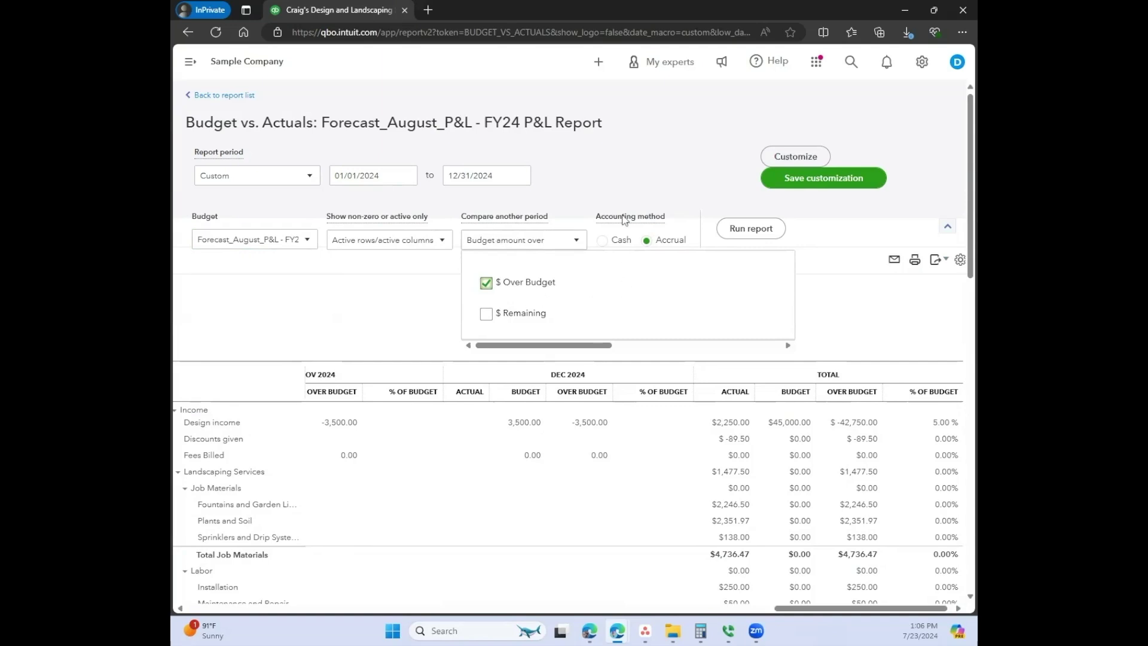
left_click(645, 170)
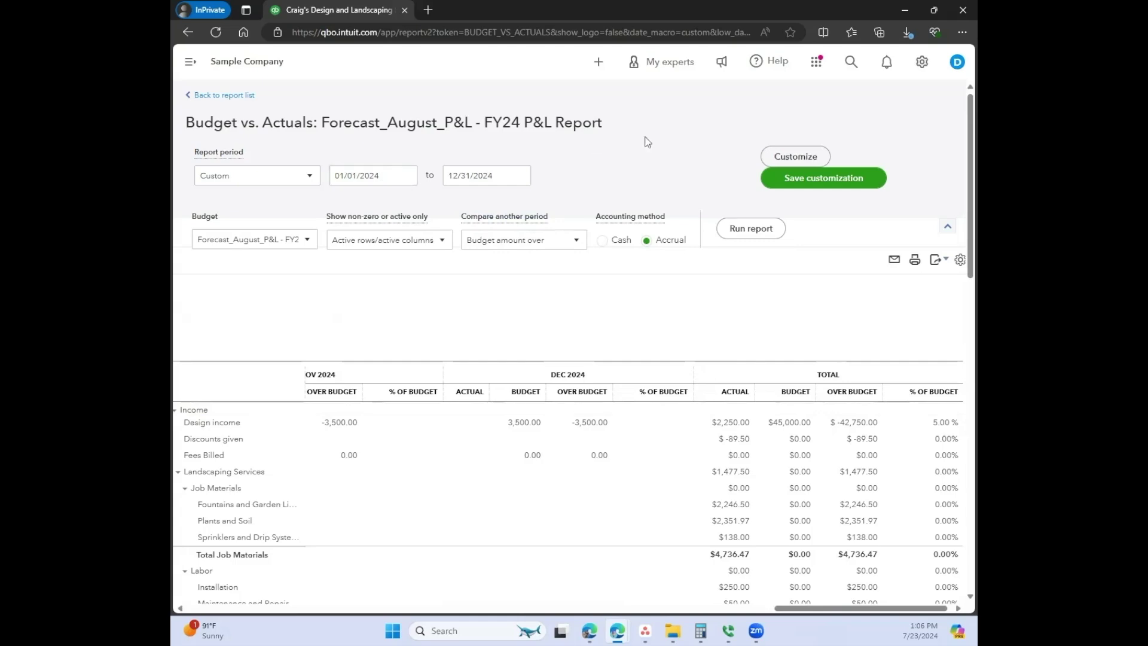
- Go to Budgeting from the gear menu and start creating a new budget
left_click(921, 62)
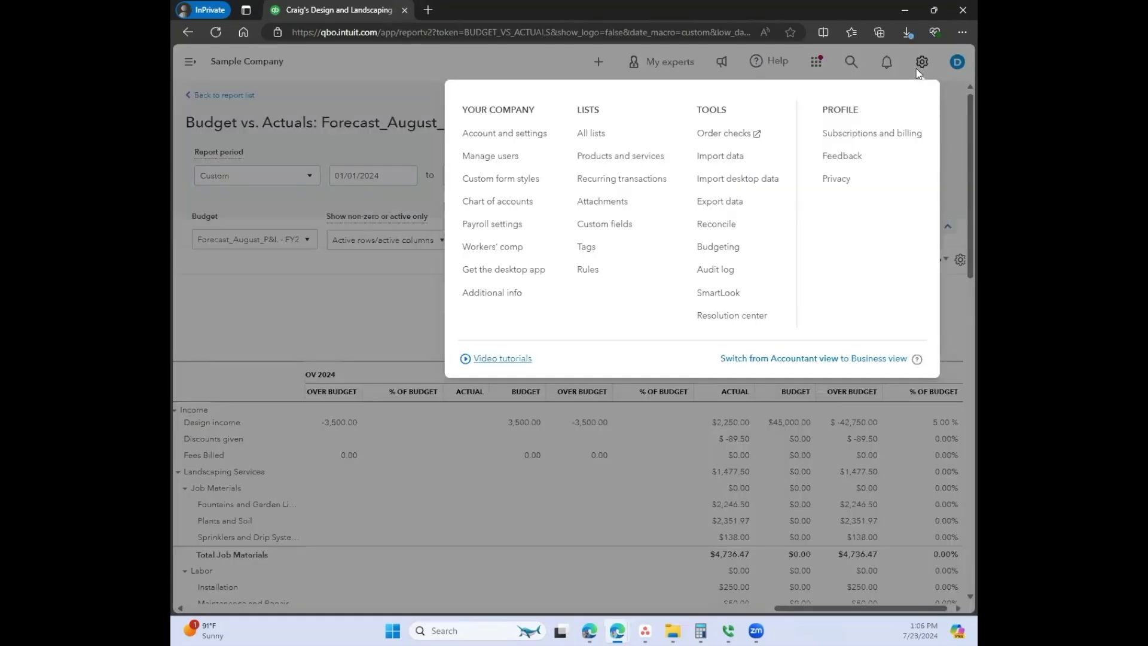
left_click(725, 248)
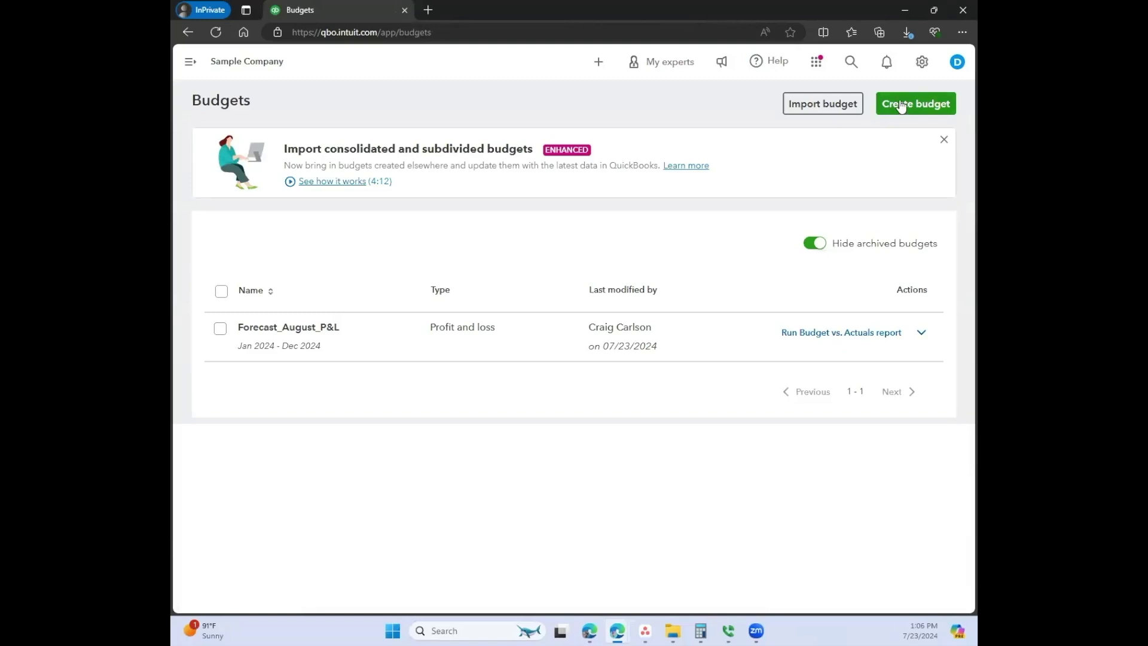
left_click(900, 104)
- Choose a Subdivided budget, review the Subdivide by and Subdivide for options, then close the setup without creating it
left_click(447, 278)
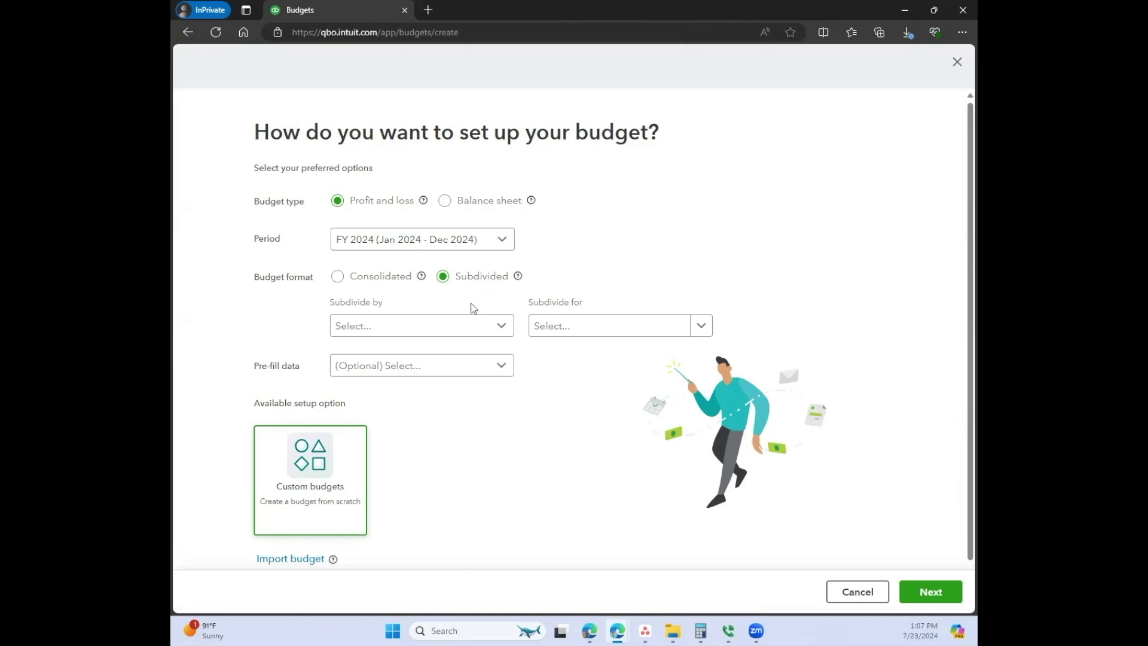
left_click(482, 326)
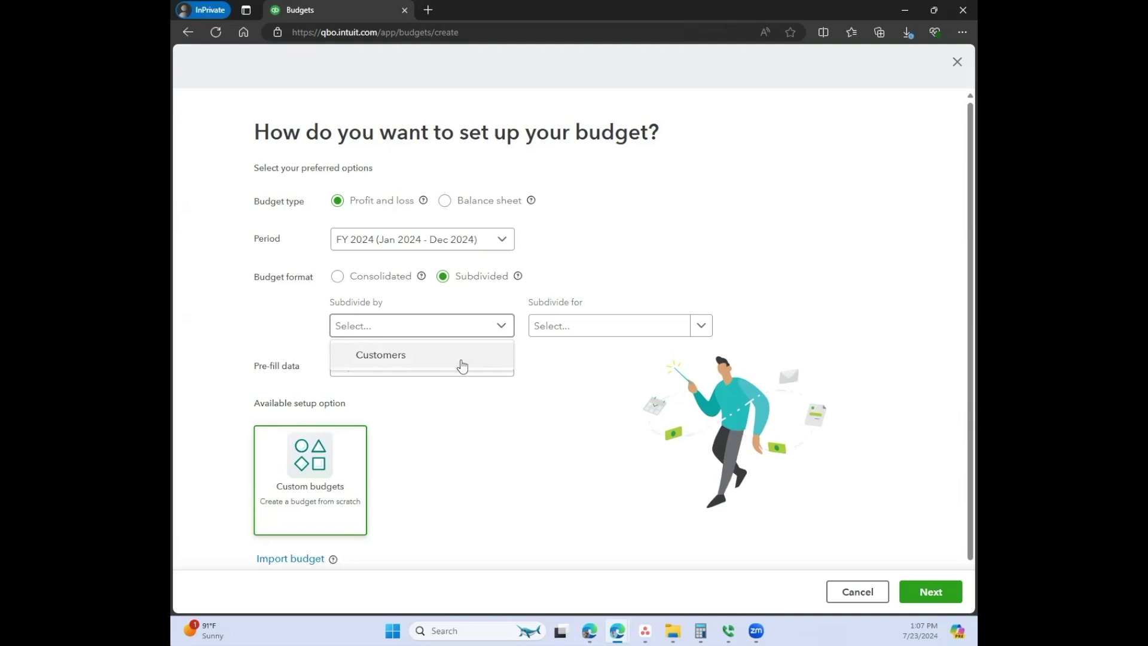
left_click(582, 326)
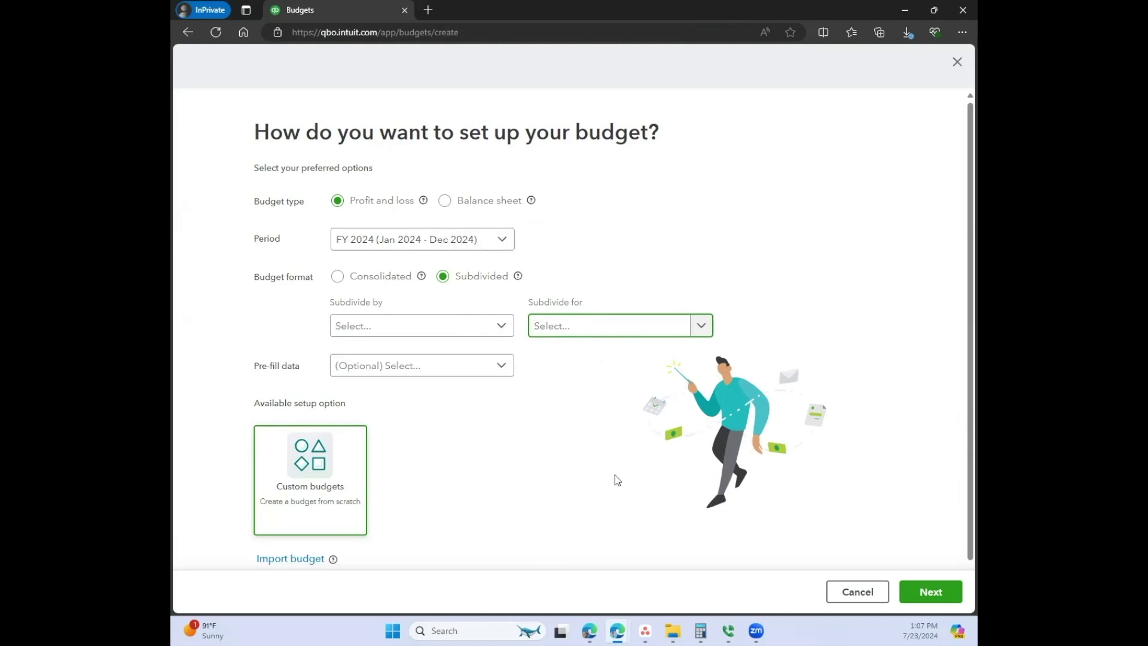
left_click(957, 61)
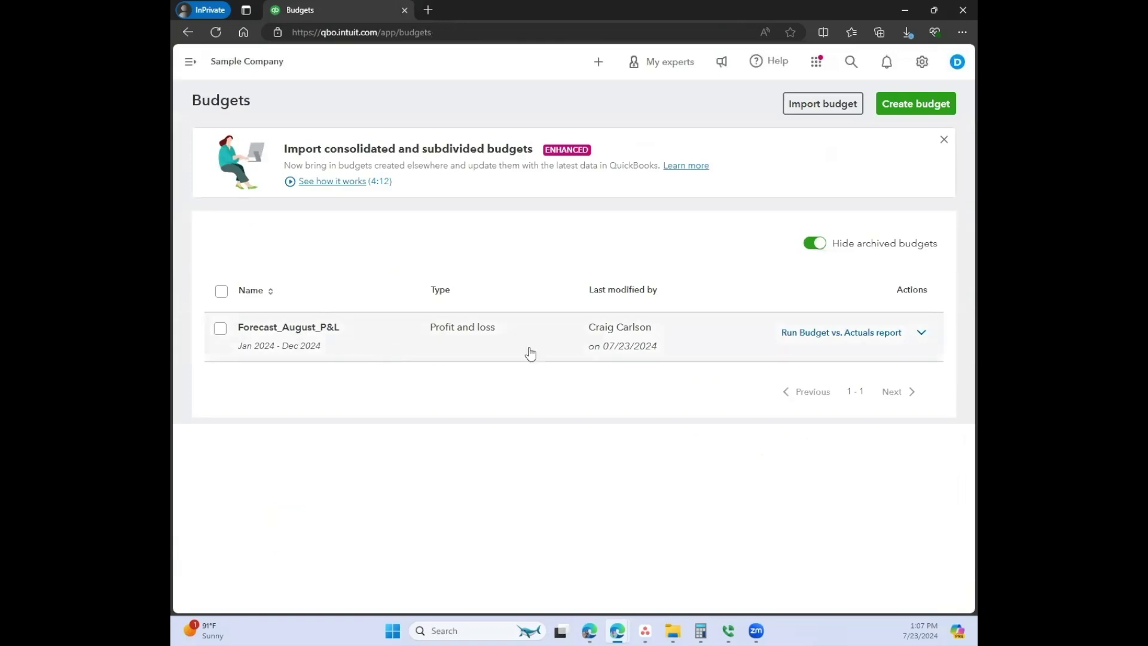
left_click(921, 334)
left_click(803, 395)
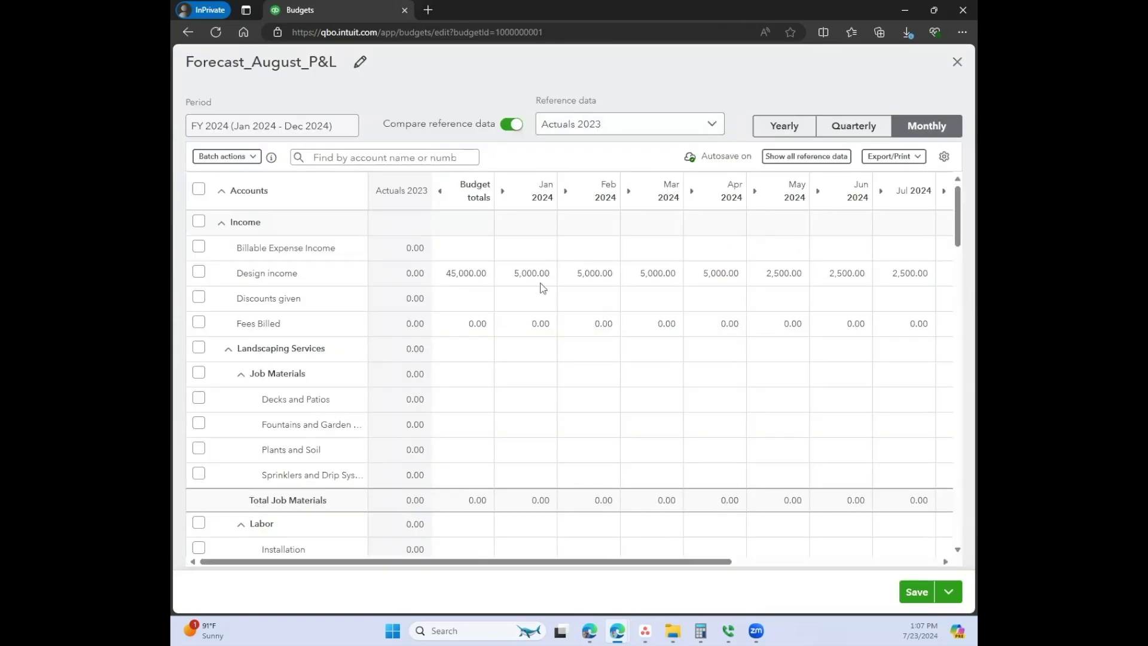
scroll(540, 289, "down", 5)
left_click(854, 131)
left_click(794, 128)
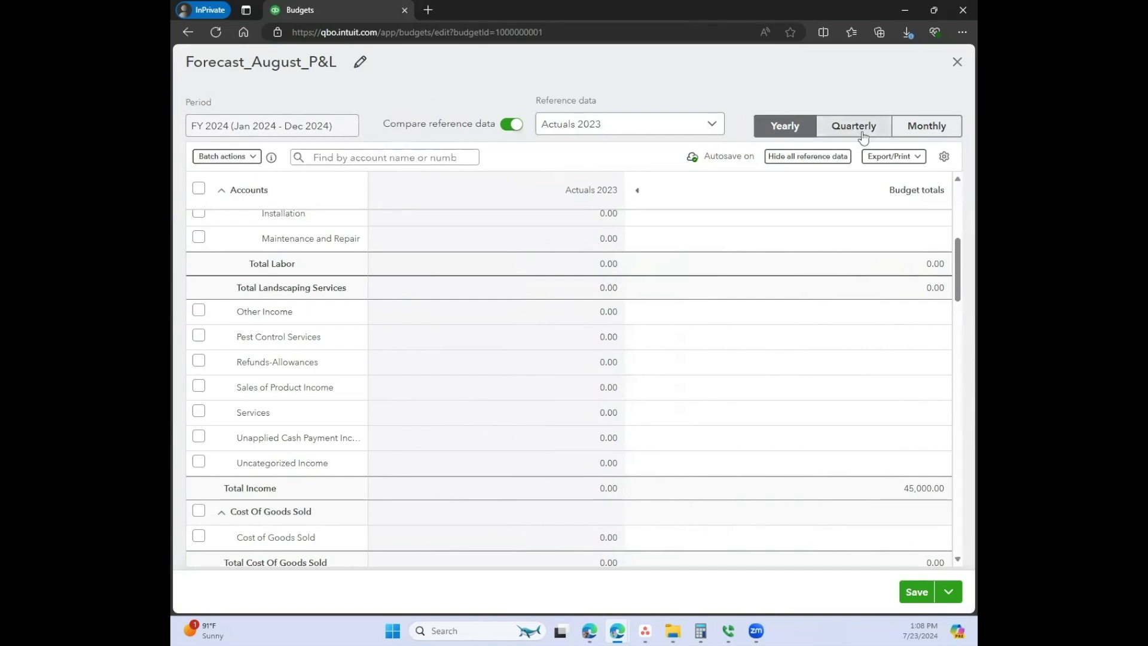
left_click(913, 134)
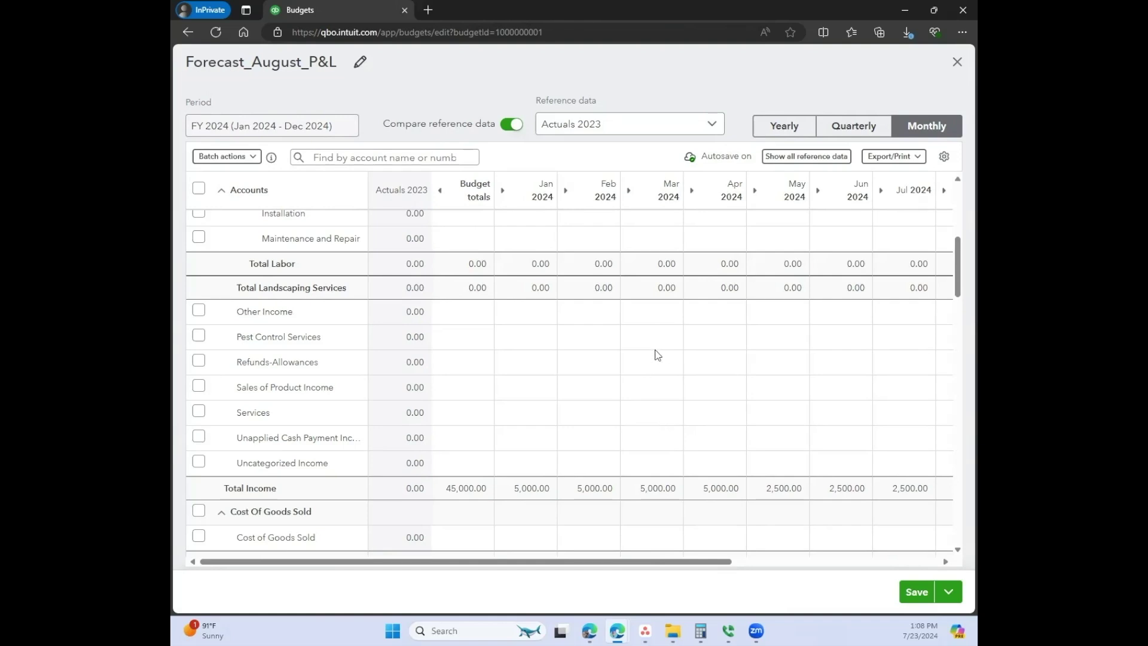
scroll(658, 355, "up", 5)
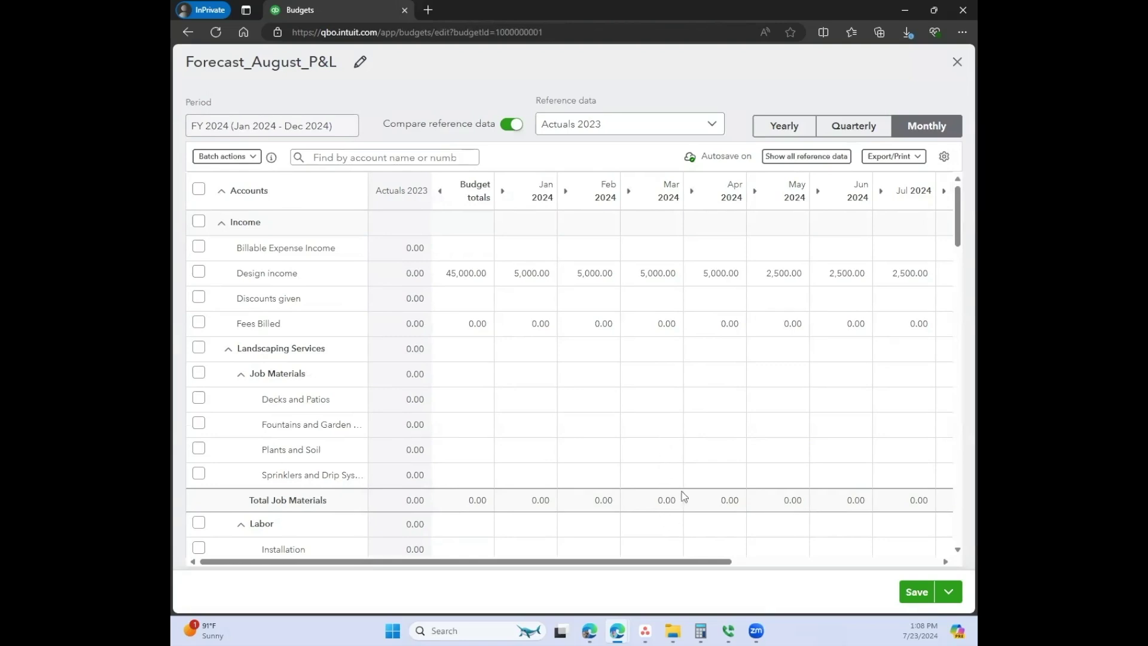
scroll(941, 547, "right", 5)
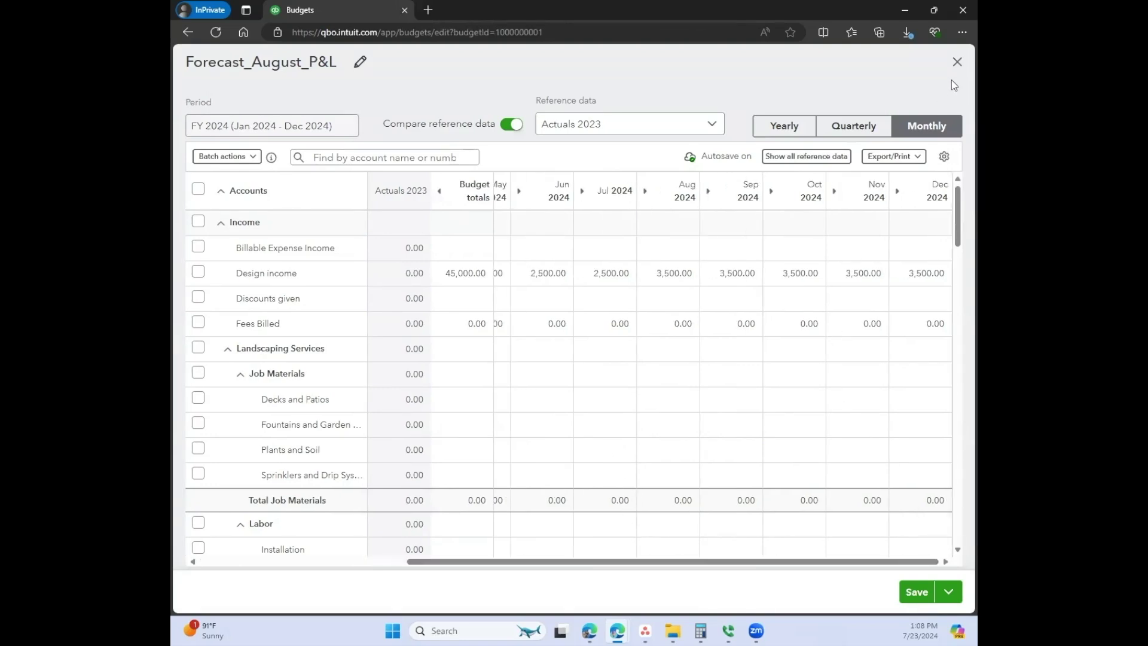
left_click(957, 62)
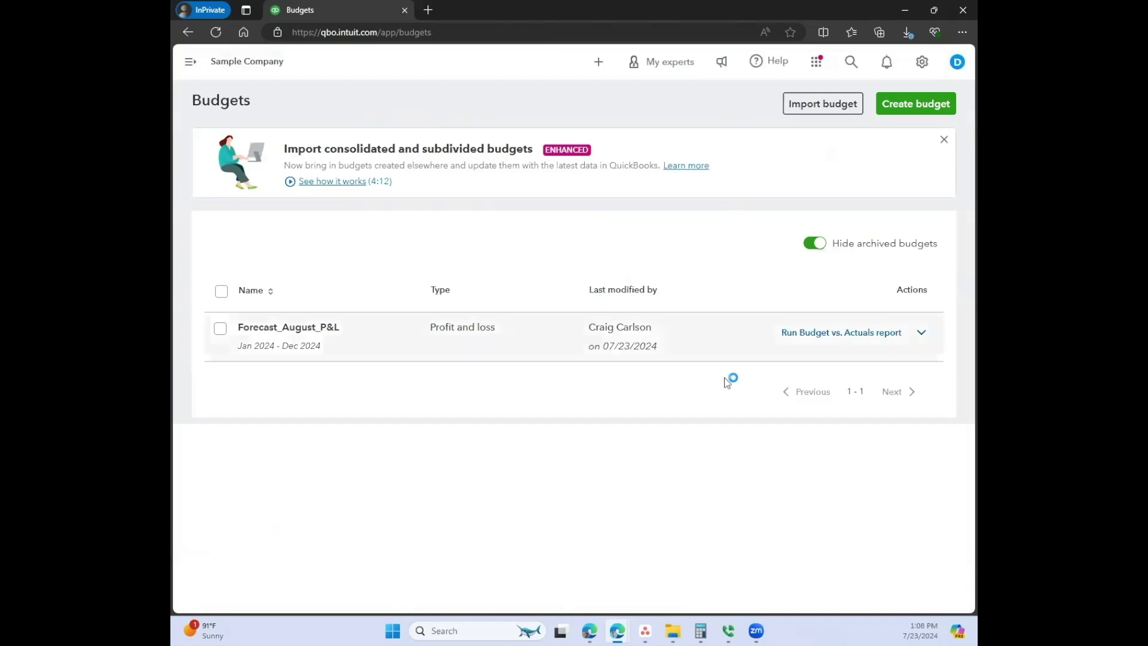
- Start a new Profit and loss FY 2024 budget and look over the Pre-fill data choices without picking one
left_click(916, 103)
left_click(465, 313)
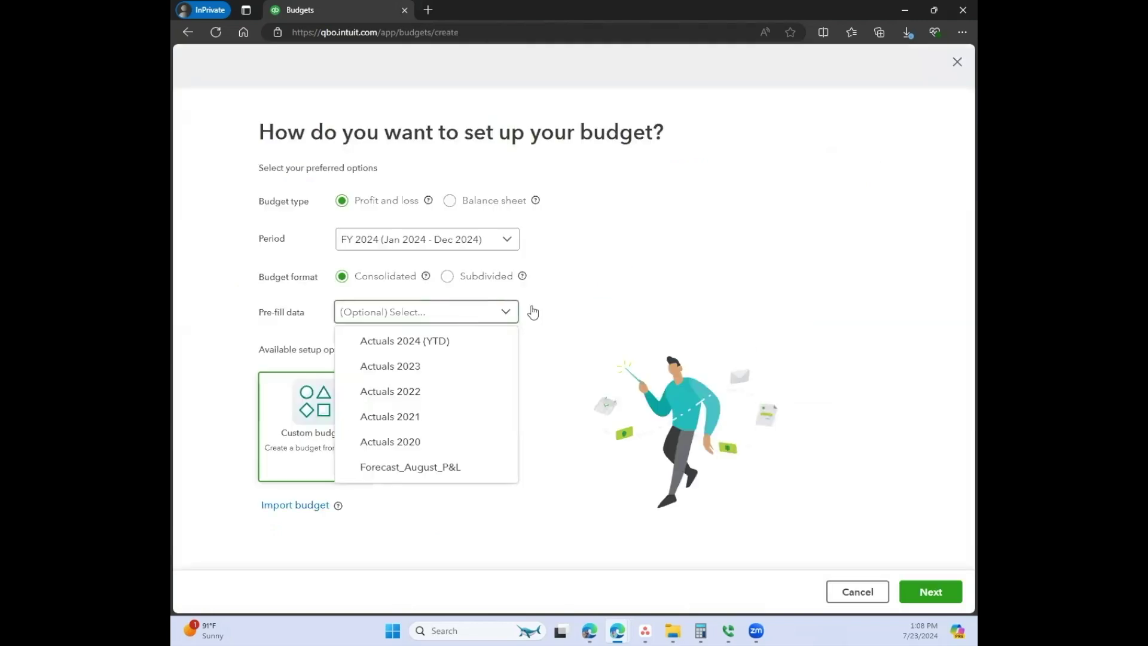
left_click(562, 309)
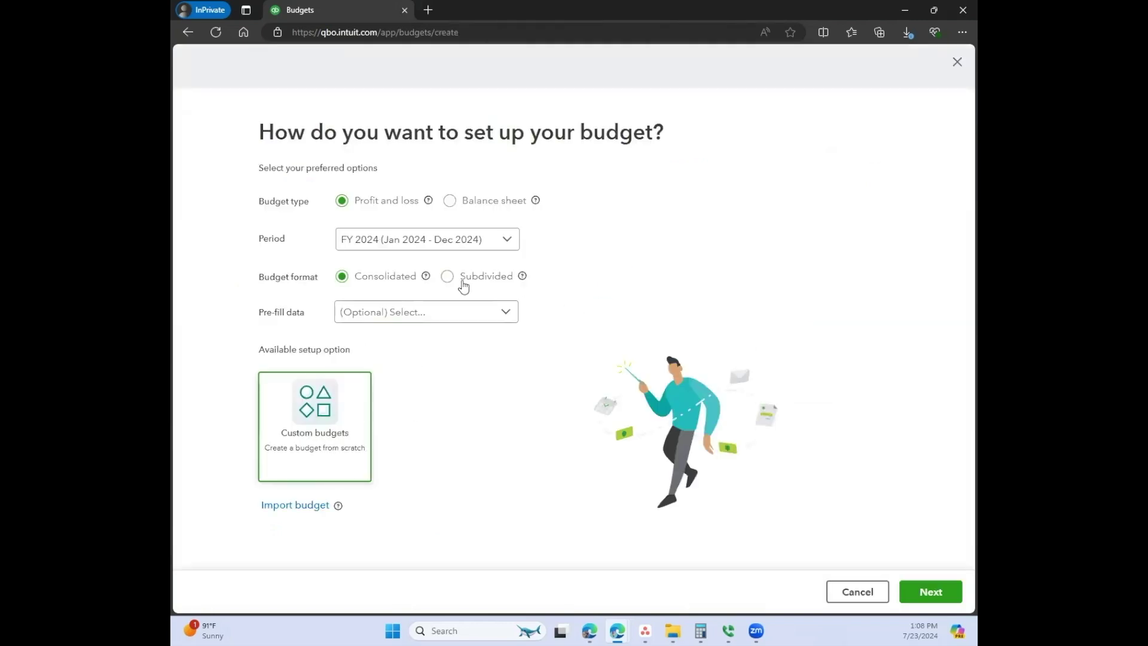